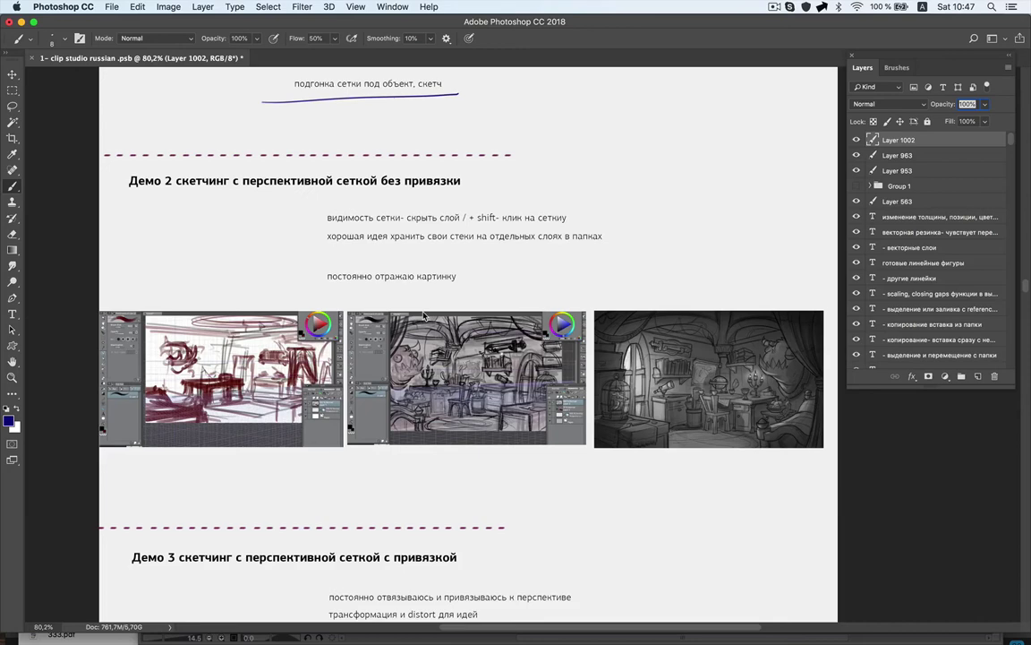
Step: Scroll through the lecture notes, then return to the Clip Studio Paint canvas
{"action": "scroll", "coordinate": [423, 311], "scroll_direction": "down", "scroll_amount": 5}
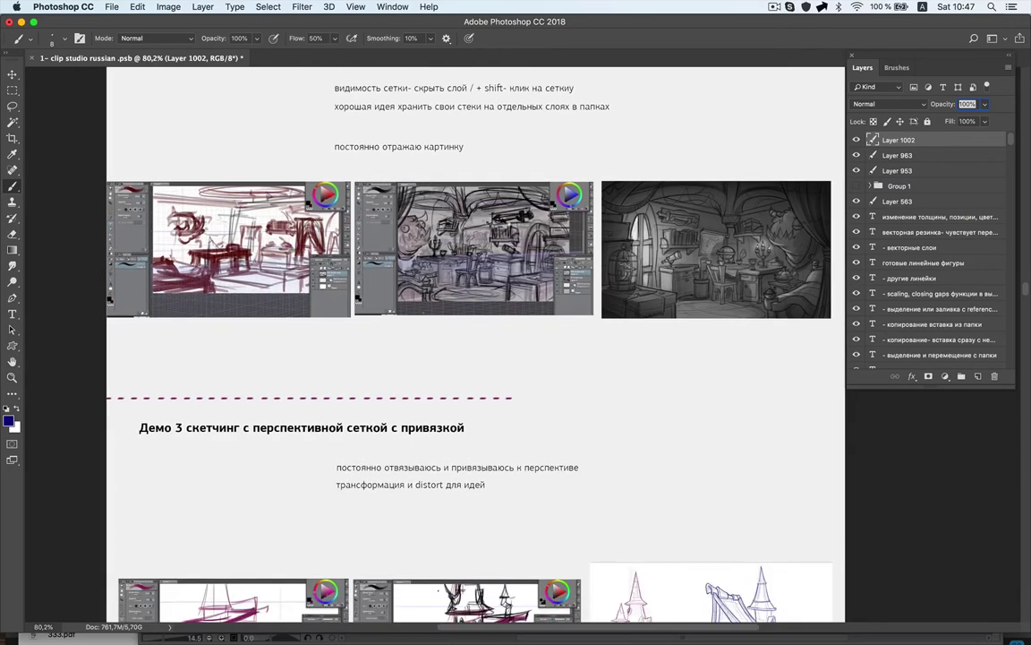
{"action": "scroll", "coordinate": [422, 311], "scroll_direction": "down", "scroll_amount": 2}
{"action": "scroll", "coordinate": [423, 312], "scroll_direction": "up", "scroll_amount": 8}
{"action": "scroll", "coordinate": [422, 312], "scroll_direction": "down", "scroll_amount": 1}
{"action": "scroll", "coordinate": [423, 312], "scroll_direction": "down", "scroll_amount": 3}
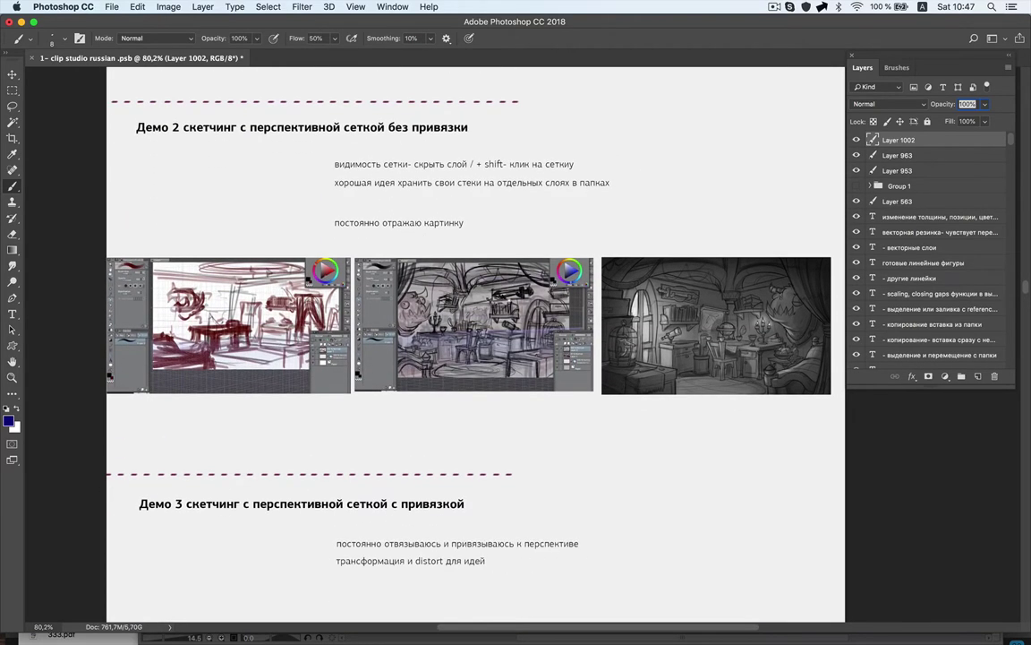
{"action": "scroll", "coordinate": [423, 312], "scroll_direction": "down", "scroll_amount": 2}
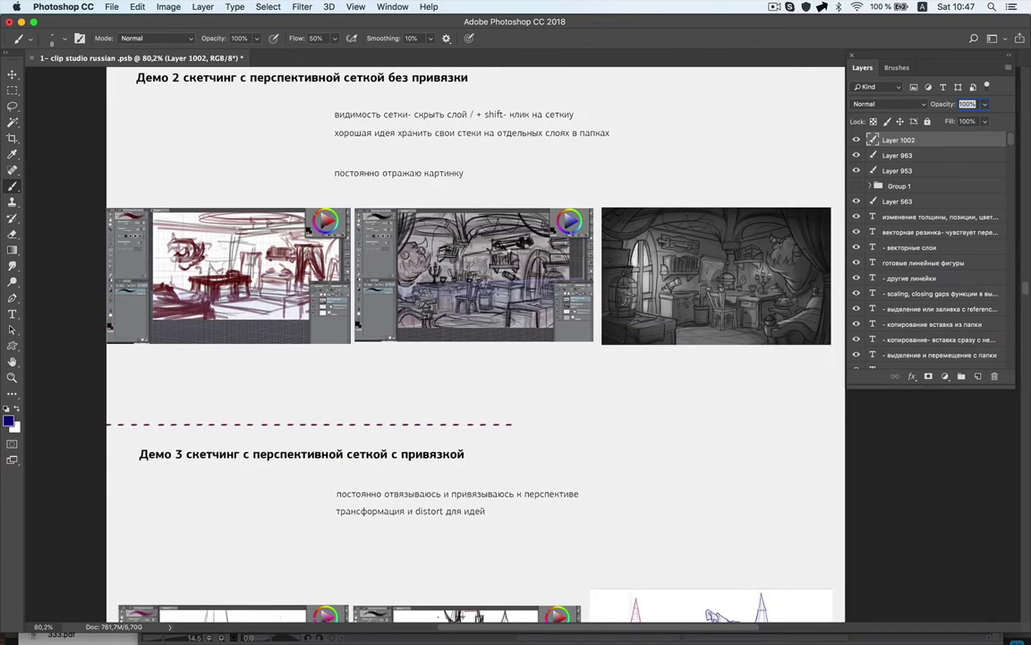
{"action": "scroll", "coordinate": [422, 311], "scroll_direction": "down", "scroll_amount": 3}
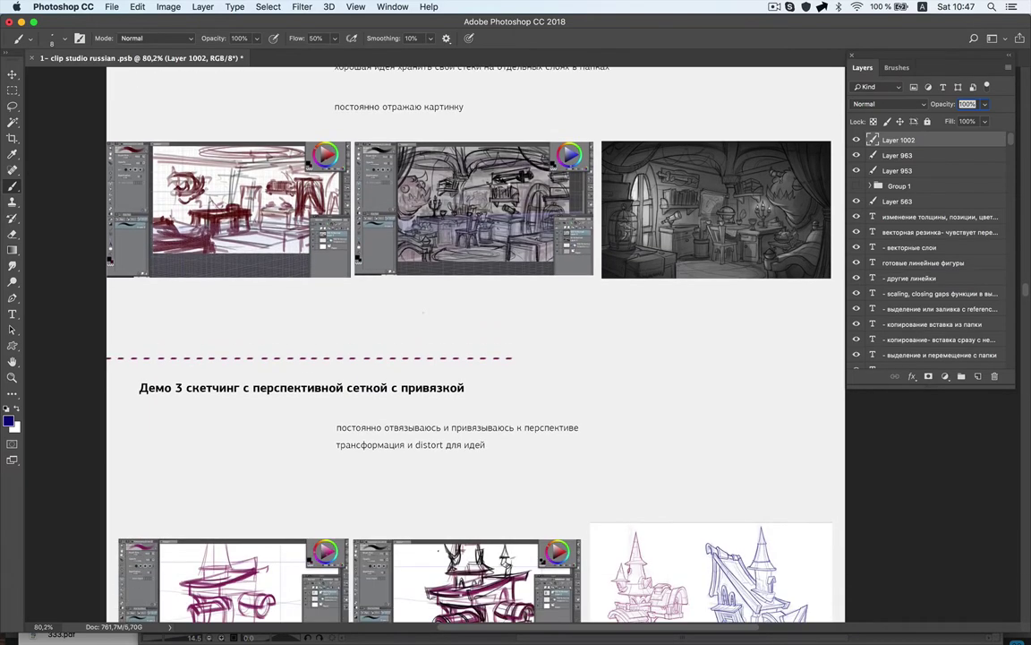
{"action": "scroll", "coordinate": [422, 312], "scroll_direction": "up", "scroll_amount": 3}
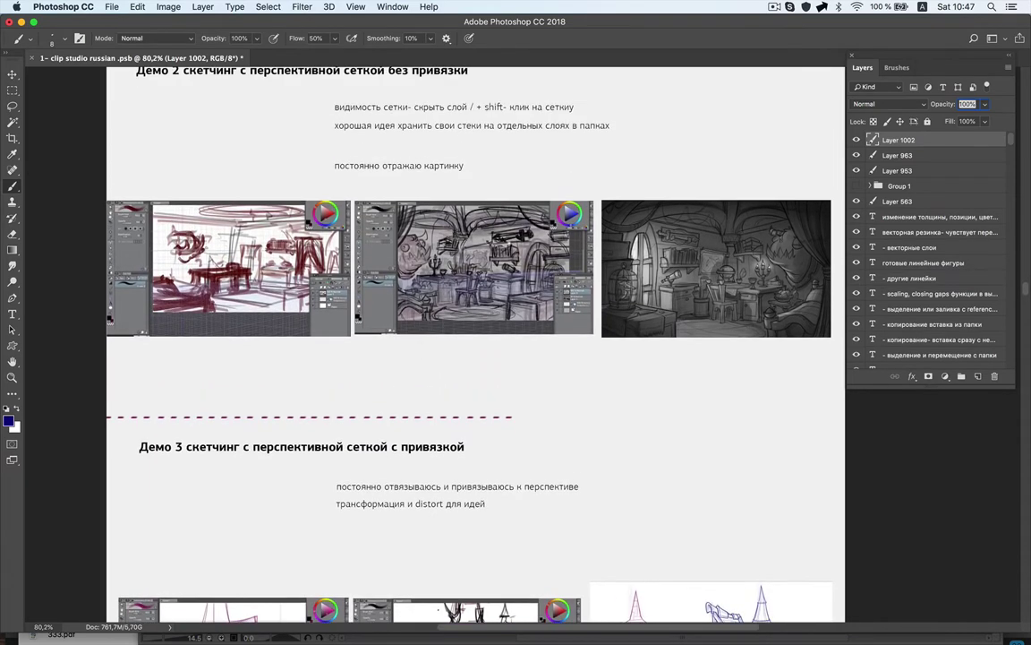
{"action": "scroll", "coordinate": [422, 311], "scroll_direction": "up", "scroll_amount": 2}
{"action": "scroll", "coordinate": [422, 312], "scroll_direction": "down", "scroll_amount": 5}
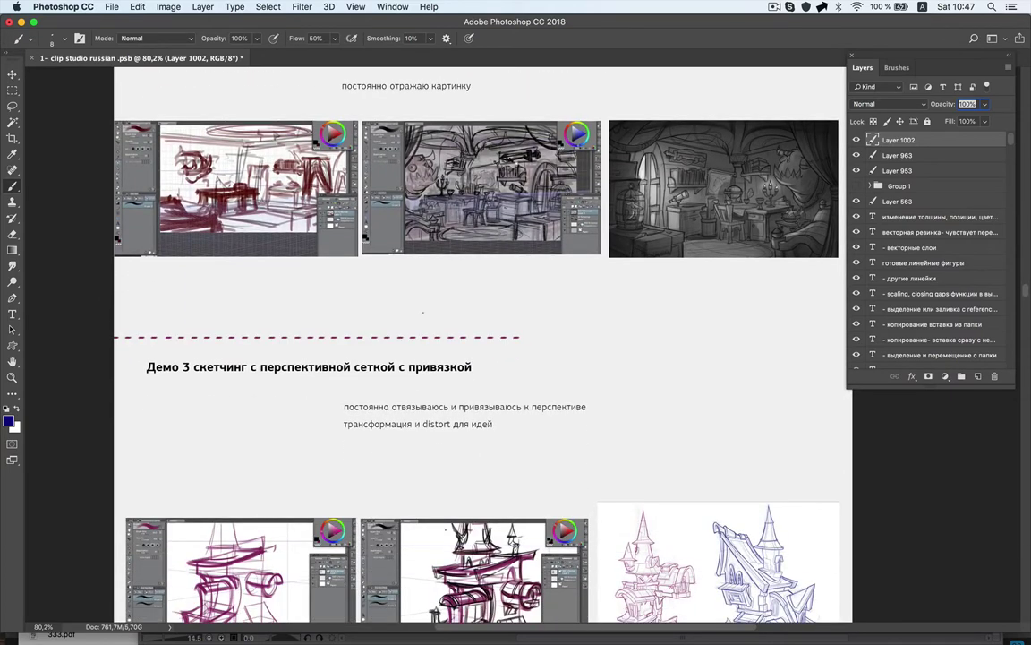
{"action": "scroll", "coordinate": [423, 312], "scroll_direction": "right", "scroll_amount": 2}
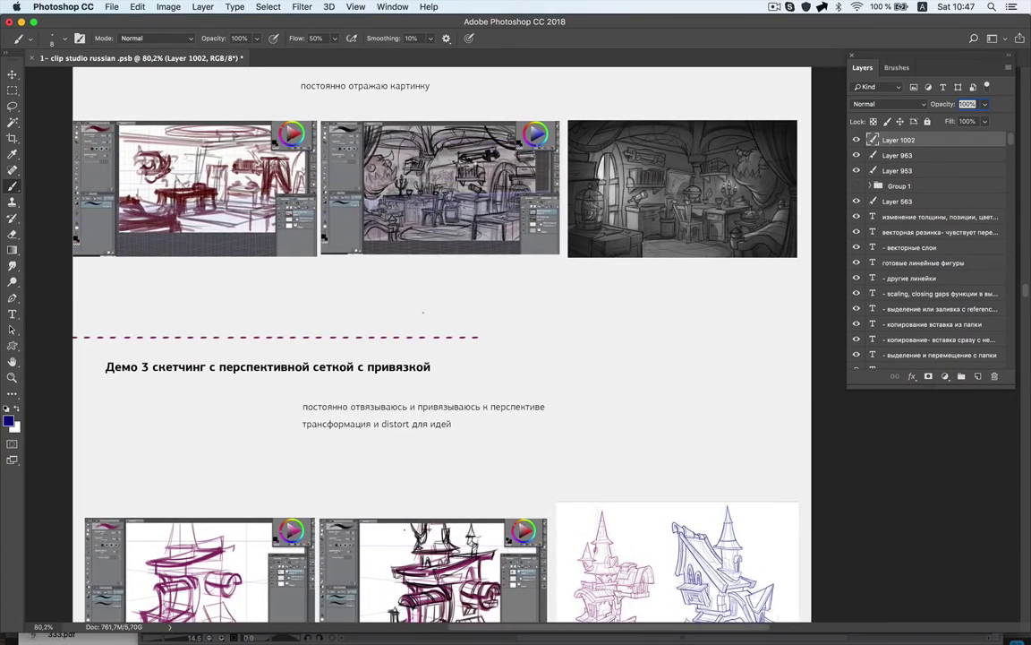
{"action": "scroll", "coordinate": [423, 311], "scroll_direction": "up", "scroll_amount": 4}
{"action": "scroll", "coordinate": [423, 312], "scroll_direction": "up", "scroll_amount": 1}
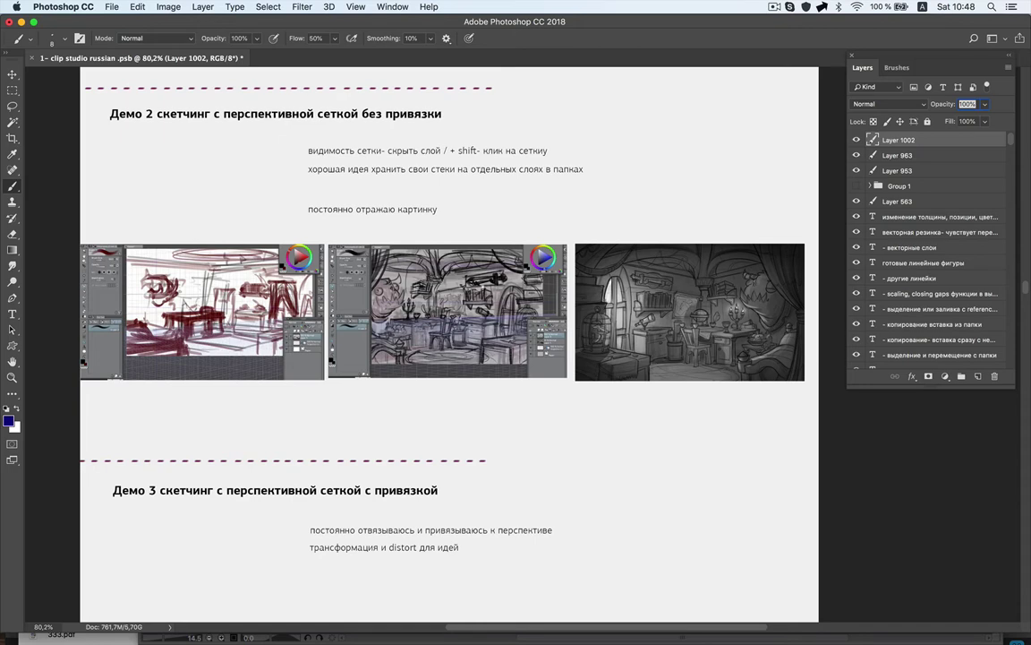
{"action": "key", "text": "super+Tab"}
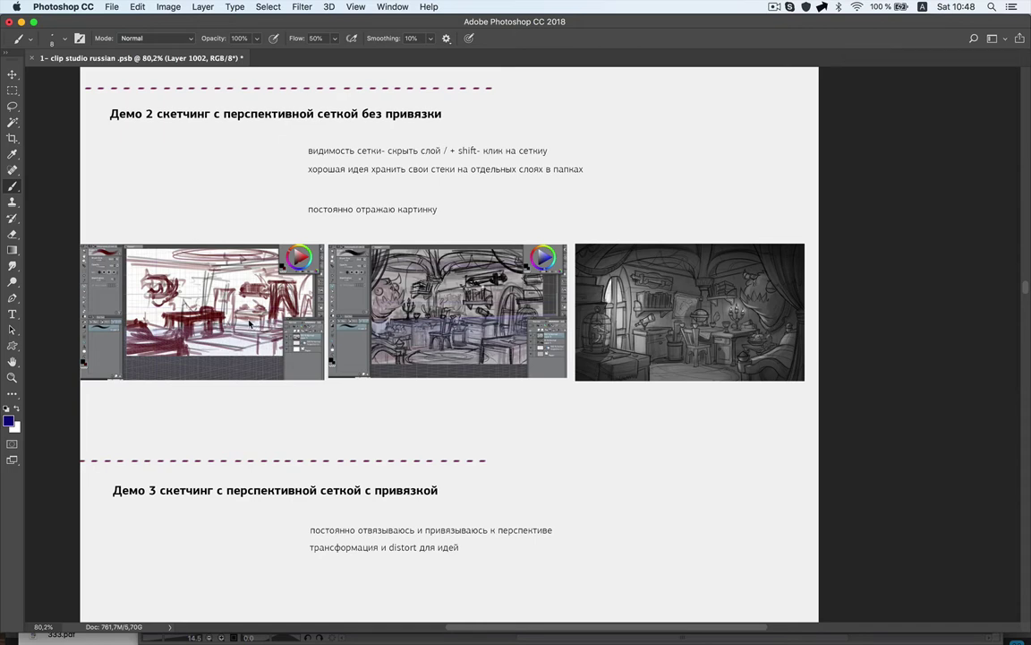
{"action": "key", "text": "super+Tab"}
{"action": "key", "text": "super+Tab"}
{"action": "key", "text": "super+Tab"}
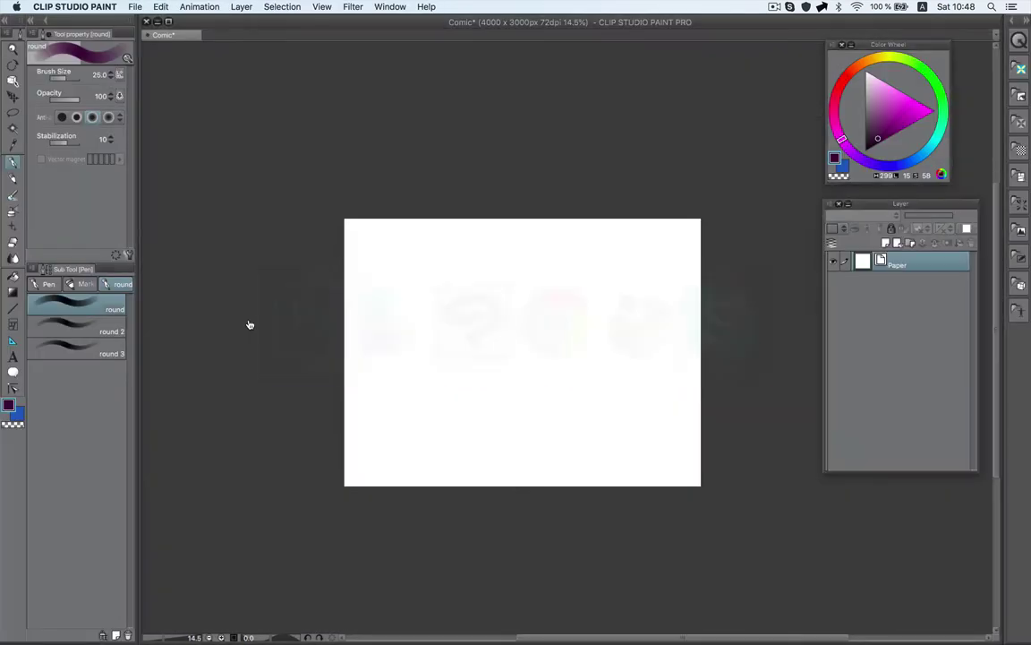
Step: Create a perspective ruler and drag its eye level and vanishing points into place
{"action": "left_click", "coordinate": [518, 230]}
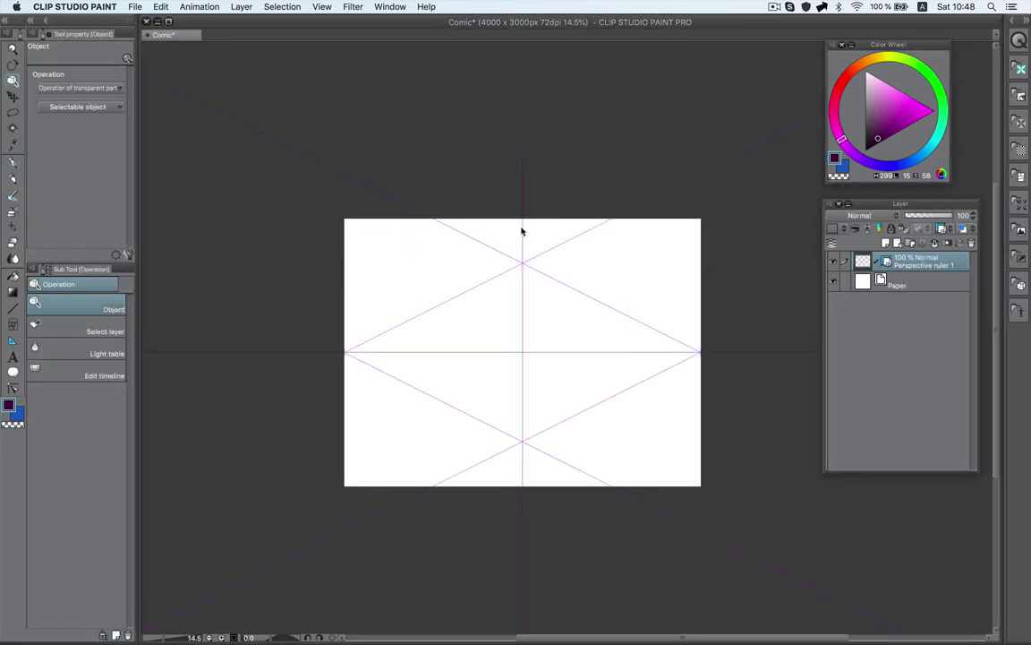
{"action": "left_click", "coordinate": [523, 354]}
{"action": "left_click_drag", "start_coordinate": [600, 352], "coordinate": [580, 192]}
{"action": "left_click_drag", "start_coordinate": [681, 193], "coordinate": [974, 191]}
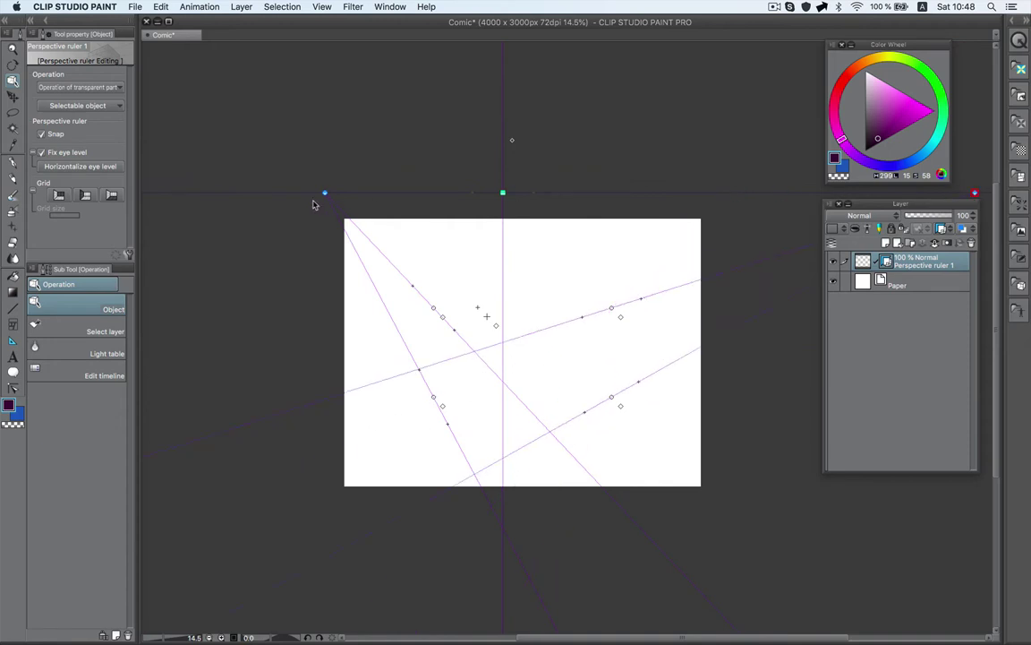
{"action": "left_click_drag", "start_coordinate": [324, 195], "coordinate": [230, 190]}
{"action": "left_click_drag", "start_coordinate": [504, 193], "coordinate": [524, 307]}
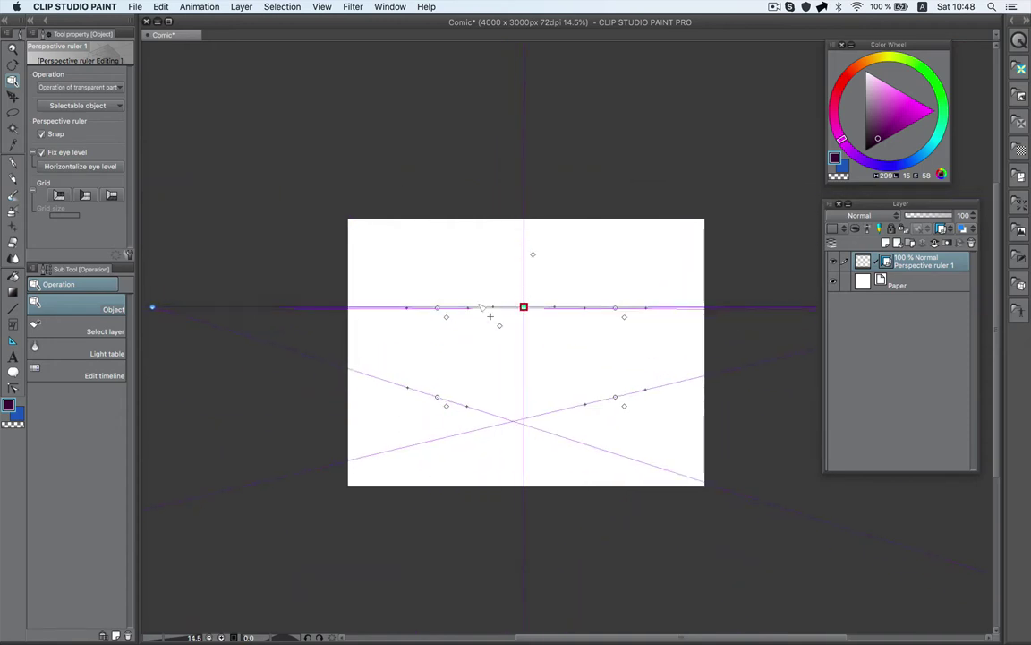
Step: Show the perspective grid and reduce the grid size to 3.8
{"action": "left_click", "coordinate": [85, 196]}
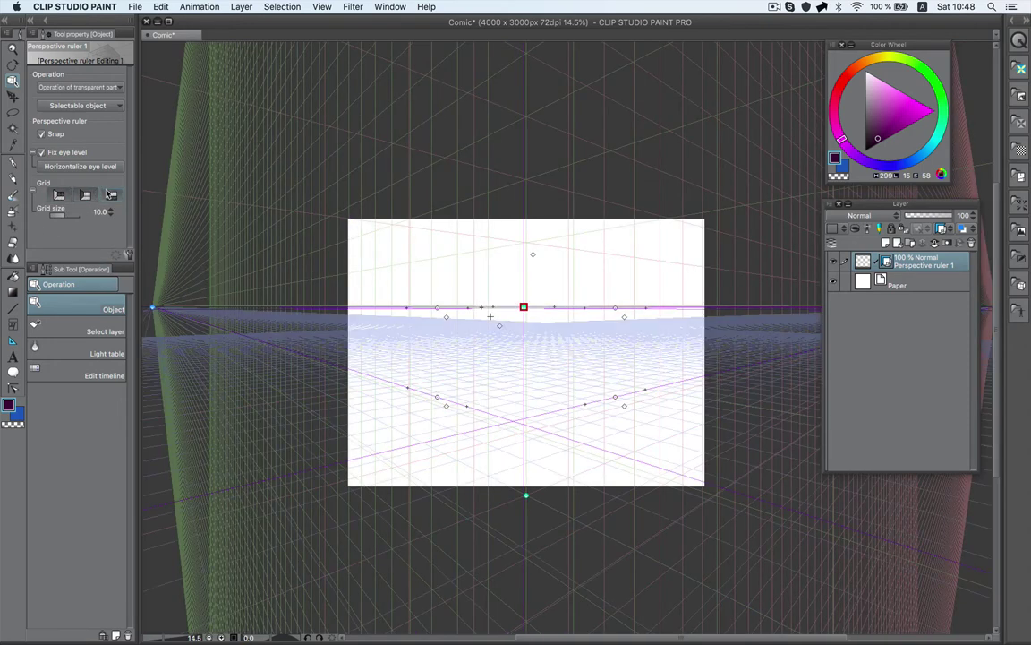
{"action": "mouse_move", "coordinate": [59, 213]}
{"action": "left_mouse_down"}
{"action": "mouse_move", "coordinate": [69, 215]}
{"action": "mouse_move", "coordinate": [54, 215]}
{"action": "left_mouse_up"}
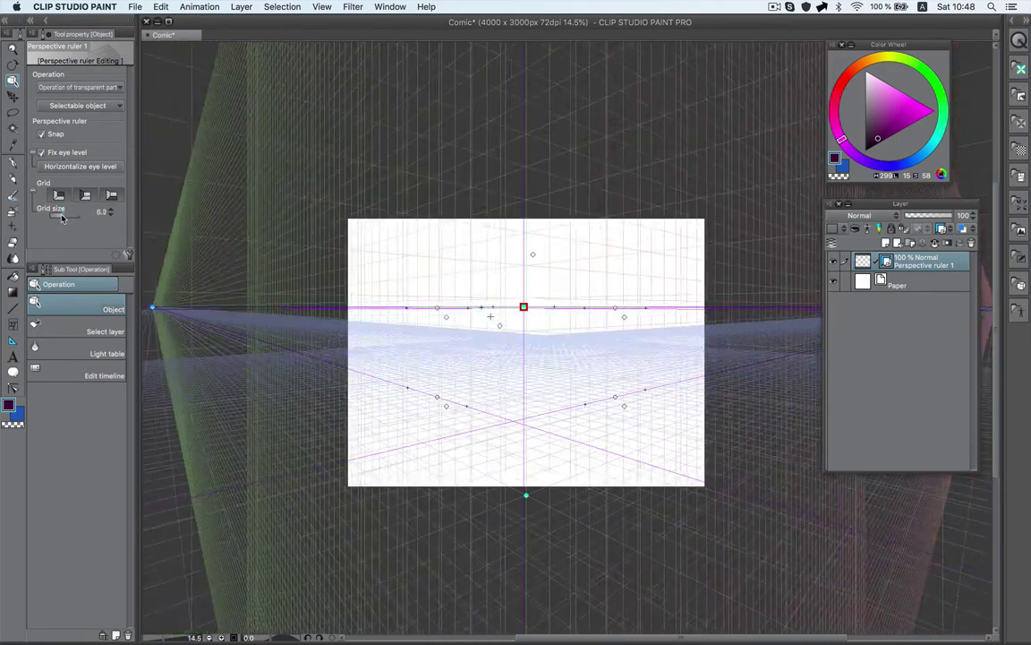
{"action": "scroll", "coordinate": [577, 316], "scroll_direction": "up", "scroll_amount": 1}
{"action": "scroll", "coordinate": [572, 235], "scroll_direction": "up", "scroll_amount": 3}
{"action": "scroll", "coordinate": [572, 235], "scroll_direction": "down", "scroll_amount": 1}
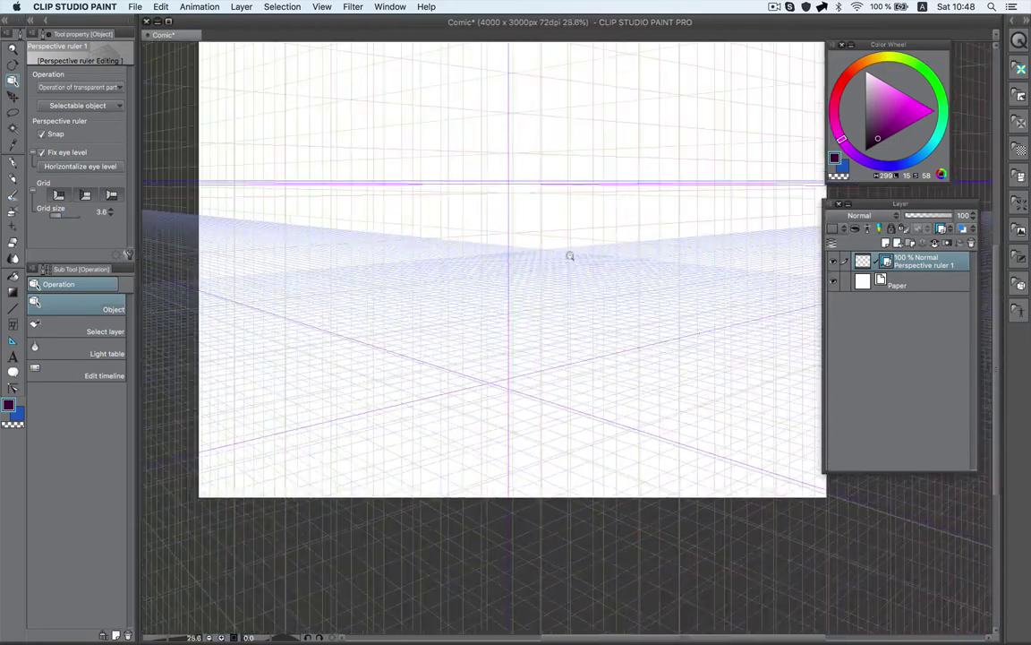
Step: Add a new layer and sketch the room's floor edge and walls with the round pen
{"action": "key", "text": "super+shift+n"}
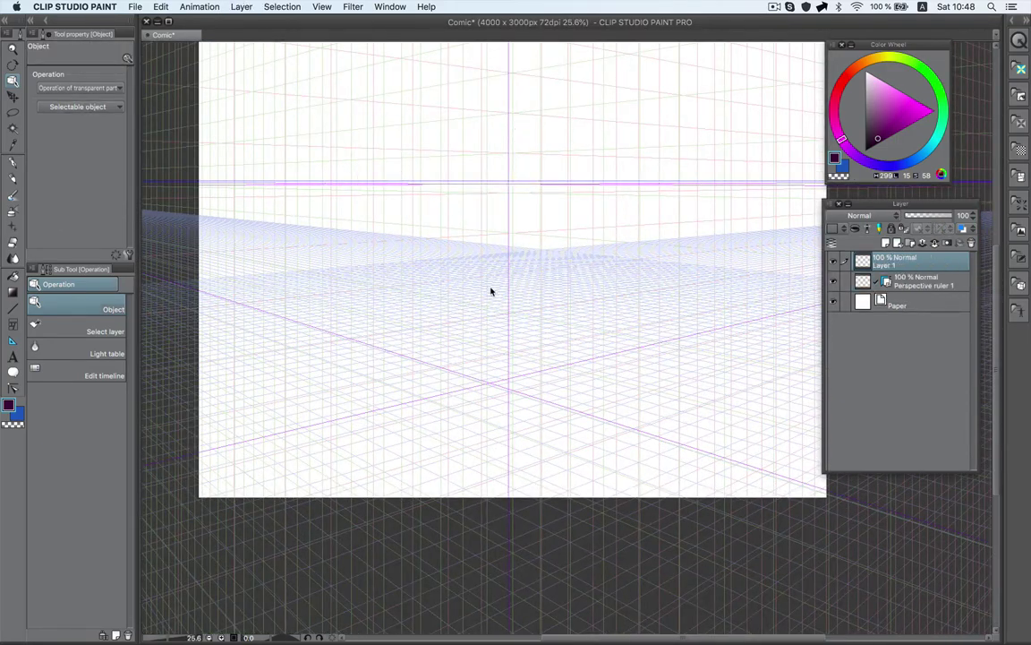
{"action": "key", "text": "p"}
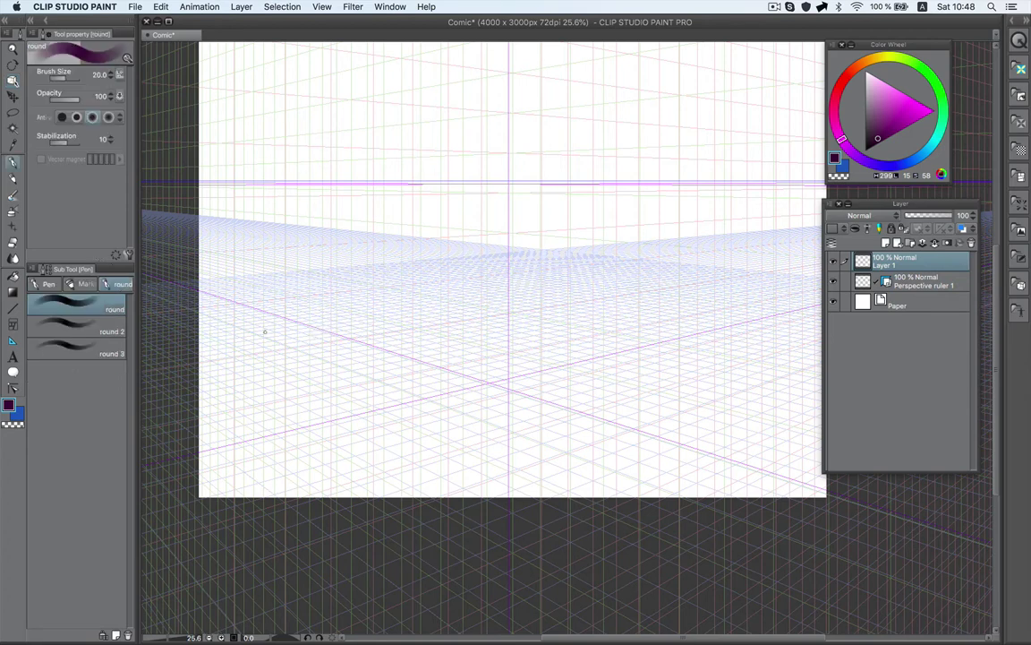
{"action": "left_click_drag", "start_coordinate": [470, 299], "coordinate": [707, 339]}
{"action": "mouse_move", "coordinate": [473, 304]}
{"action": "left_mouse_down"}
{"action": "mouse_move", "coordinate": [264, 345]}
{"action": "mouse_move", "coordinate": [380, 139]}
{"action": "mouse_move", "coordinate": [468, 288]}
{"action": "left_mouse_up"}
{"action": "mouse_move", "coordinate": [461, 170]}
{"action": "left_mouse_down"}
{"action": "mouse_move", "coordinate": [528, 133]}
{"action": "mouse_move", "coordinate": [734, 170]}
{"action": "mouse_move", "coordinate": [745, 358]}
{"action": "mouse_move", "coordinate": [690, 130]}
{"action": "left_mouse_up"}
{"action": "left_click_drag", "start_coordinate": [585, 166], "coordinate": [544, 235]}
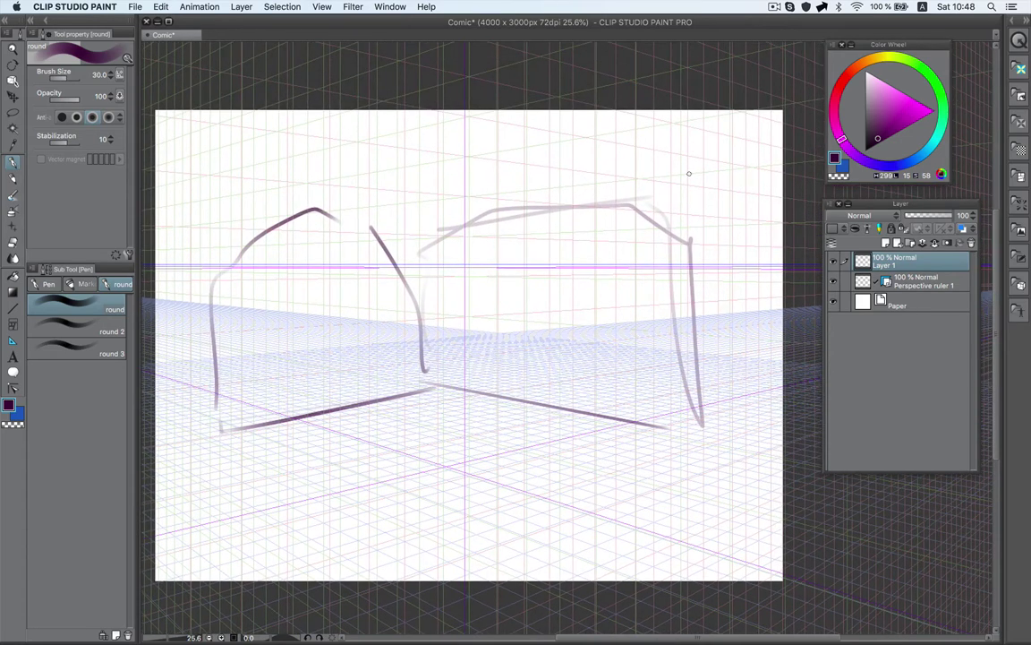
Step: Try drawing a long top line across the room, undoing the stray and misplaced strokes
{"action": "left_click_drag", "start_coordinate": [686, 175], "coordinate": [415, 223]}
{"action": "left_click_drag", "start_coordinate": [494, 196], "coordinate": [564, 239]}
{"action": "key", "text": "ctrl+z"}
{"action": "key", "text": "ctrl+z"}
{"action": "left_click_drag", "start_coordinate": [689, 173], "coordinate": [415, 218]}
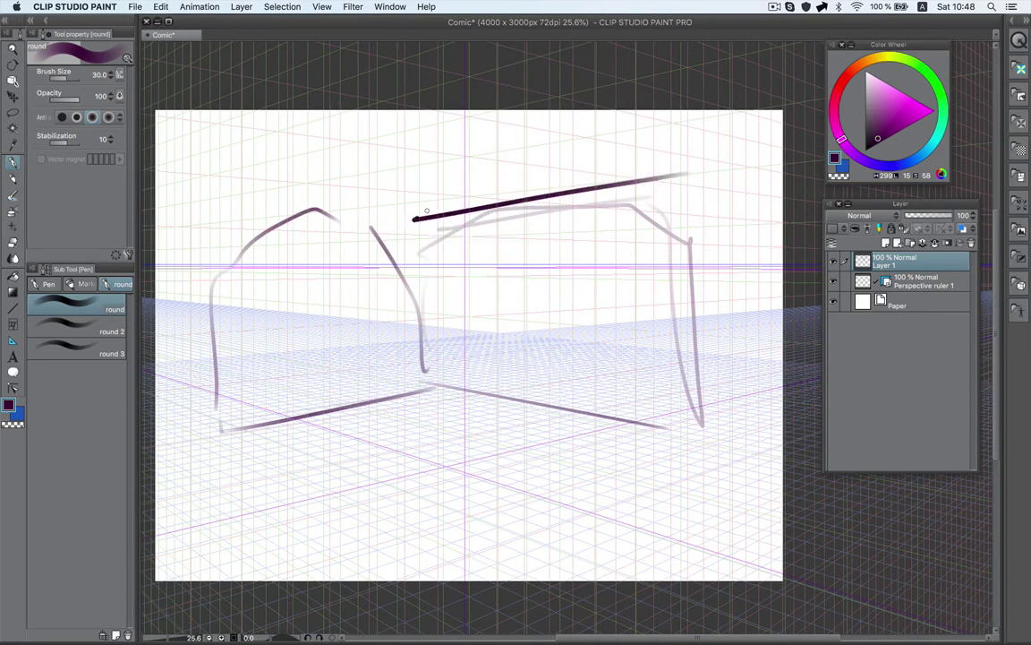
{"action": "key", "text": "ctrl+z"}
{"action": "left_click_drag", "start_coordinate": [680, 170], "coordinate": [355, 220]}
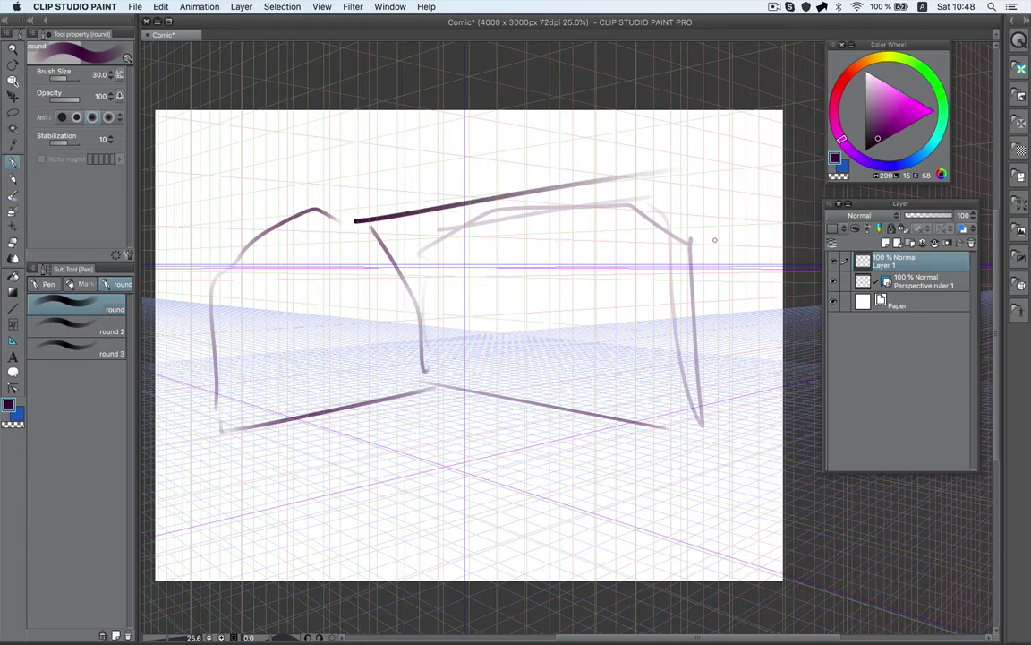
{"action": "key", "text": "ctrl+z"}
Step: With a larger pen, sketch the arch, its base and the curved floor, then return to Photoshop
{"action": "key", "text": "bracketright"}
{"action": "left_click_drag", "start_coordinate": [452, 385], "coordinate": [676, 412]}
{"action": "mouse_move", "coordinate": [598, 297]}
{"action": "left_mouse_down"}
{"action": "mouse_move", "coordinate": [560, 301]}
{"action": "mouse_move", "coordinate": [537, 379]}
{"action": "mouse_move", "coordinate": [430, 390]}
{"action": "left_mouse_up"}
{"action": "left_click_drag", "start_coordinate": [591, 403], "coordinate": [363, 488]}
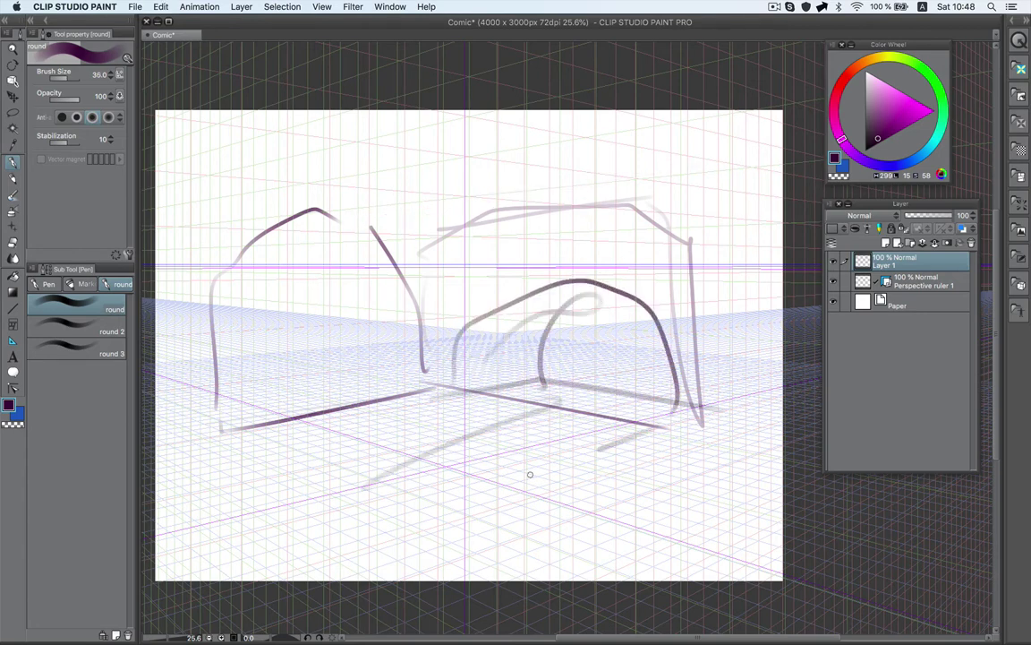
{"action": "mouse_move", "coordinate": [667, 428]}
{"action": "left_mouse_down"}
{"action": "mouse_move", "coordinate": [142, 491]}
{"action": "mouse_move", "coordinate": [399, 404]}
{"action": "left_mouse_up"}
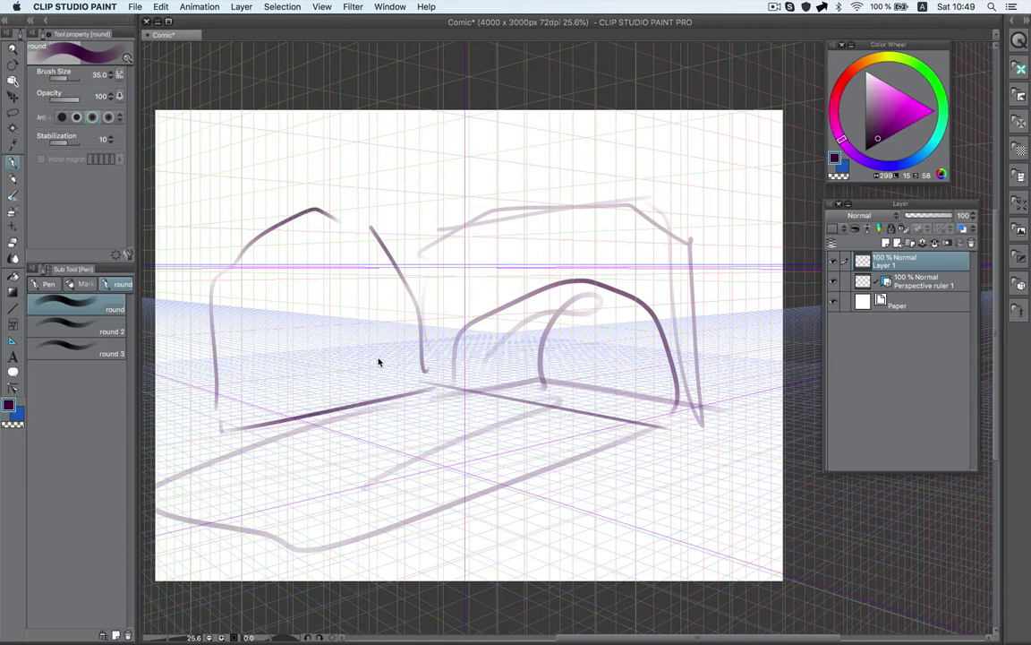
{"action": "key", "text": "super+Tab"}
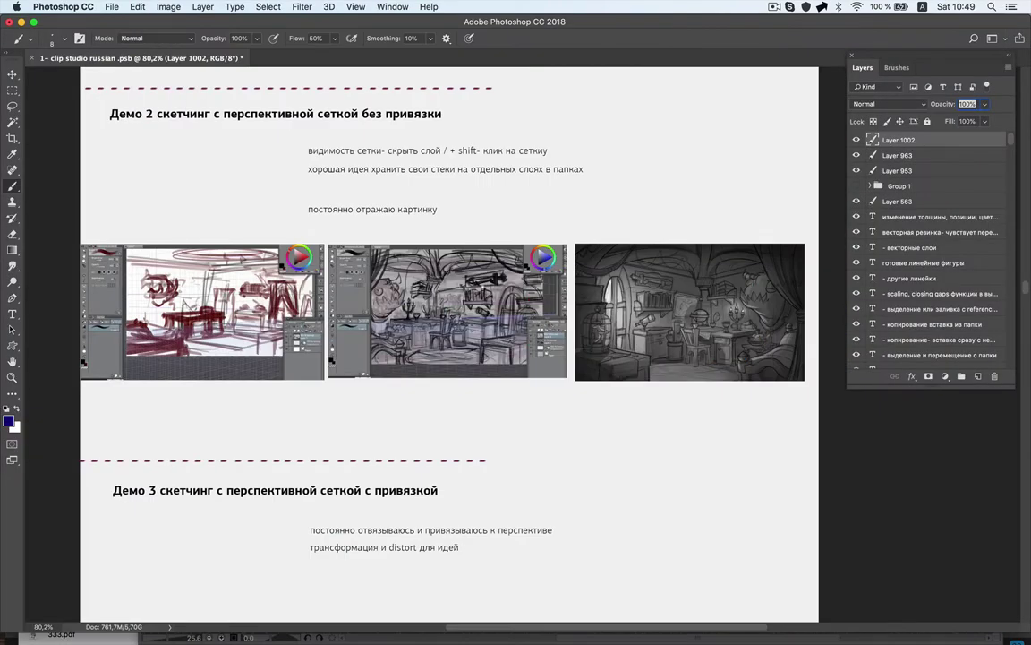
Step: Toggle the perspective grid off and on, and underline the first note line in Photoshop
{"action": "key", "text": "super+Tab"}
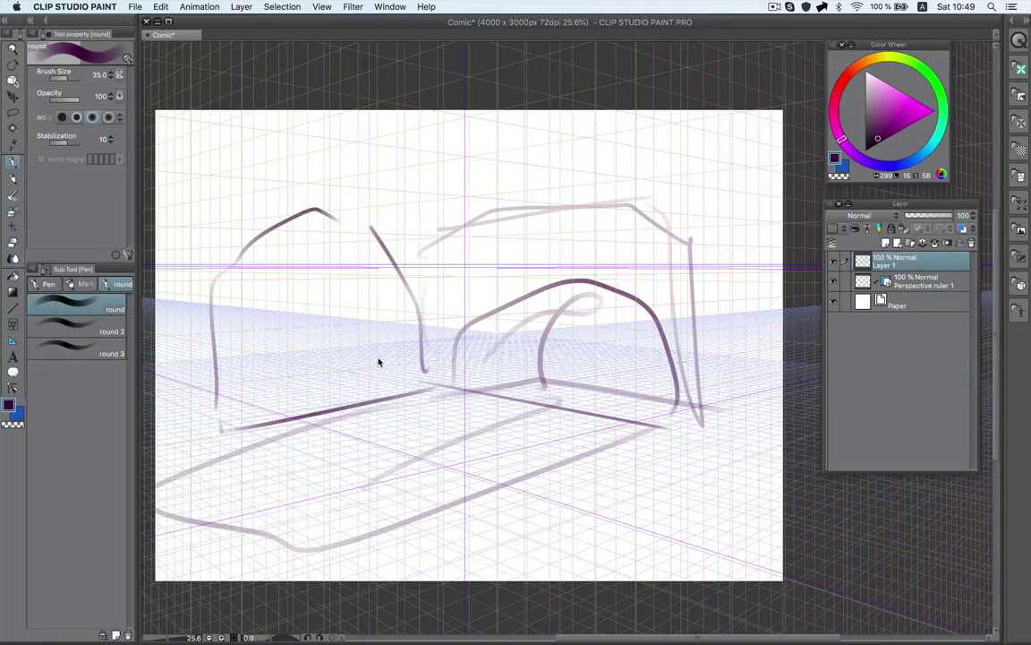
{"action": "left_click", "coordinate": [889, 283]}
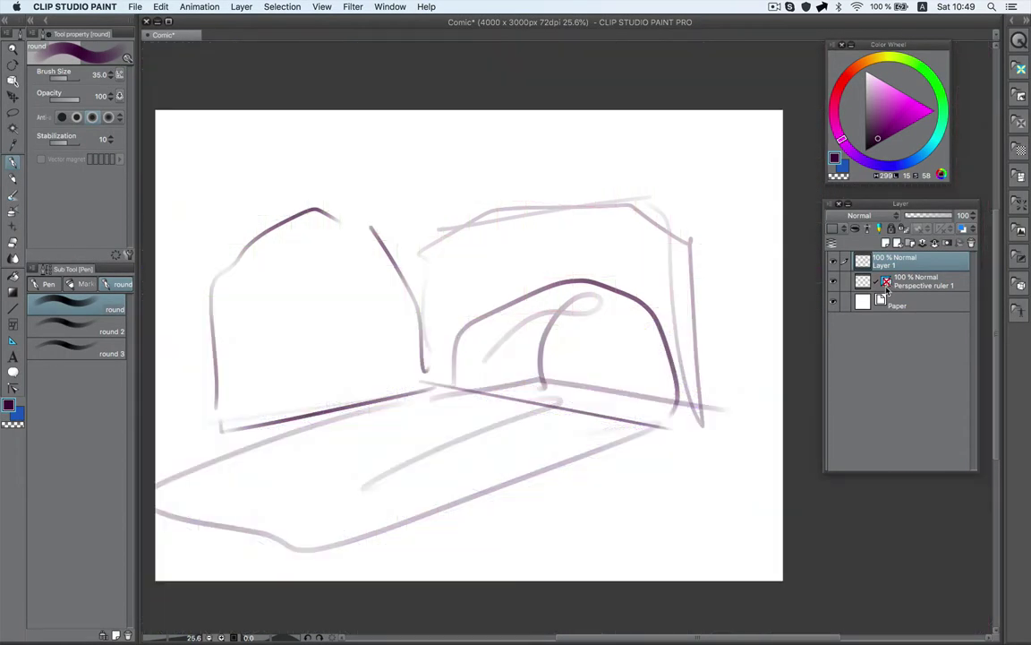
{"action": "left_click", "coordinate": [889, 282]}
{"action": "left_click", "coordinate": [834, 283]}
{"action": "left_click", "coordinate": [833, 283]}
{"action": "key", "text": "super+Tab"}
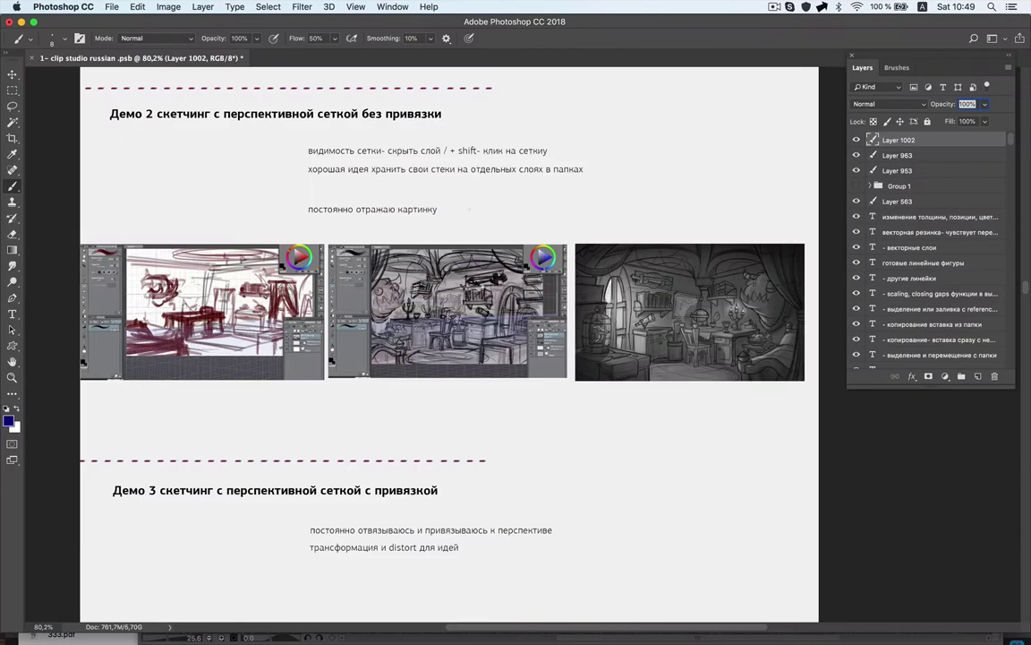
{"action": "left_click_drag", "start_coordinate": [278, 162], "coordinate": [540, 154]}
{"action": "key", "text": "super+Tab"}
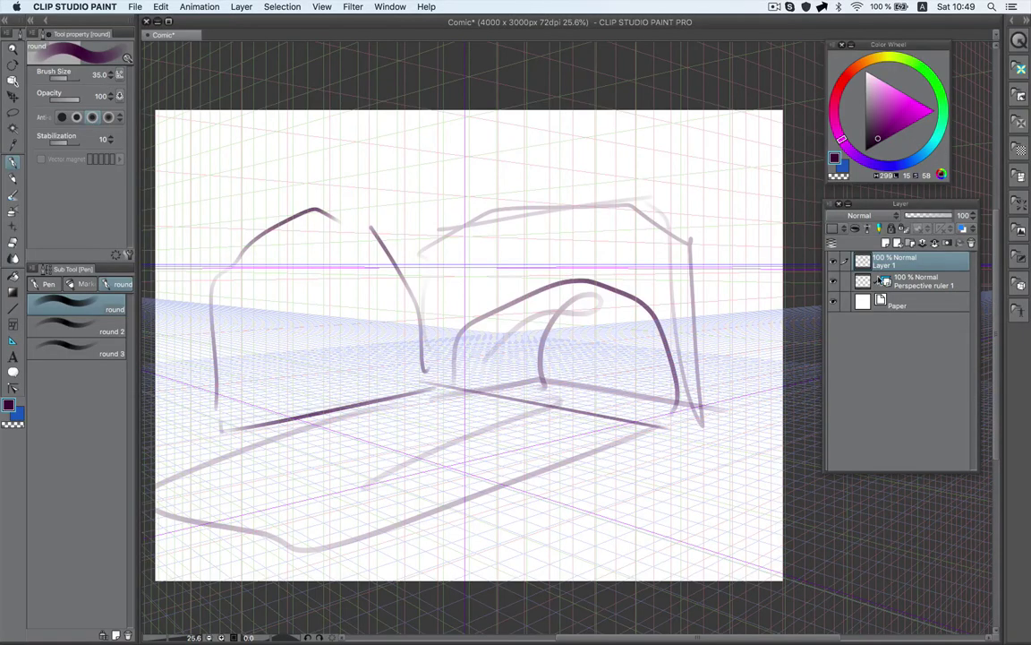
Step: Adjust Perspective ruler 1's display range and draw a wavy stroke above the arch on Layer 1
{"action": "left_click", "coordinate": [929, 283]}
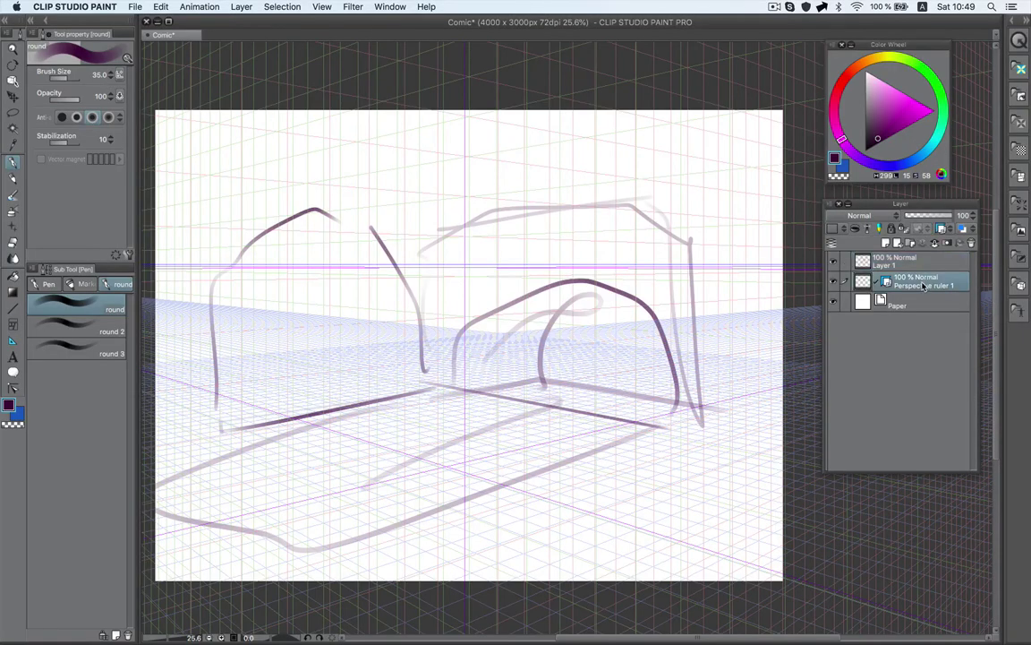
{"action": "left_click", "coordinate": [941, 229]}
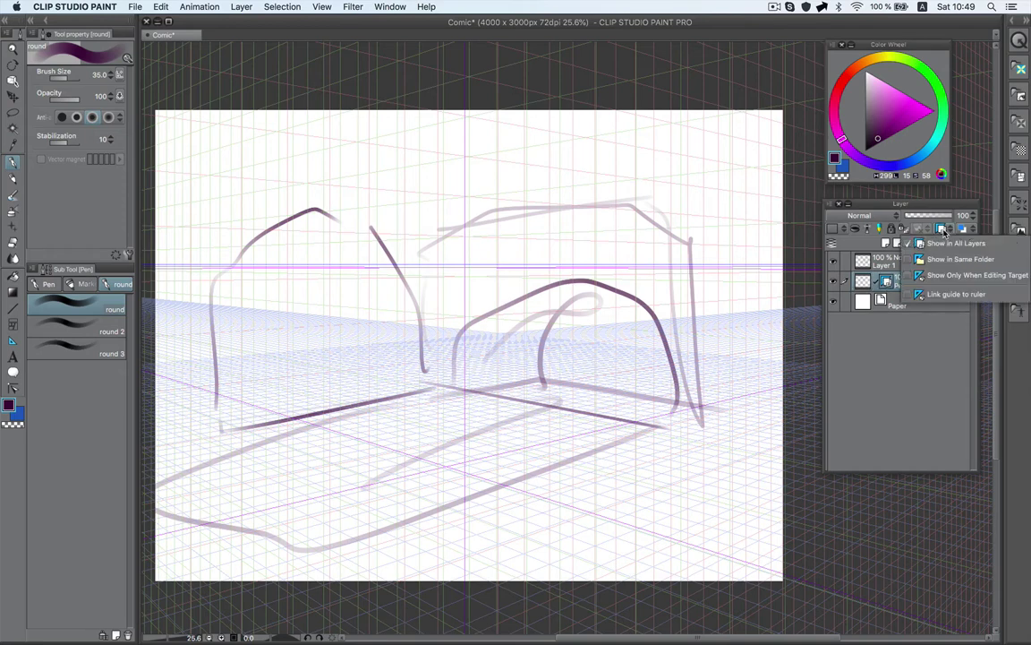
{"action": "left_click", "coordinate": [949, 243]}
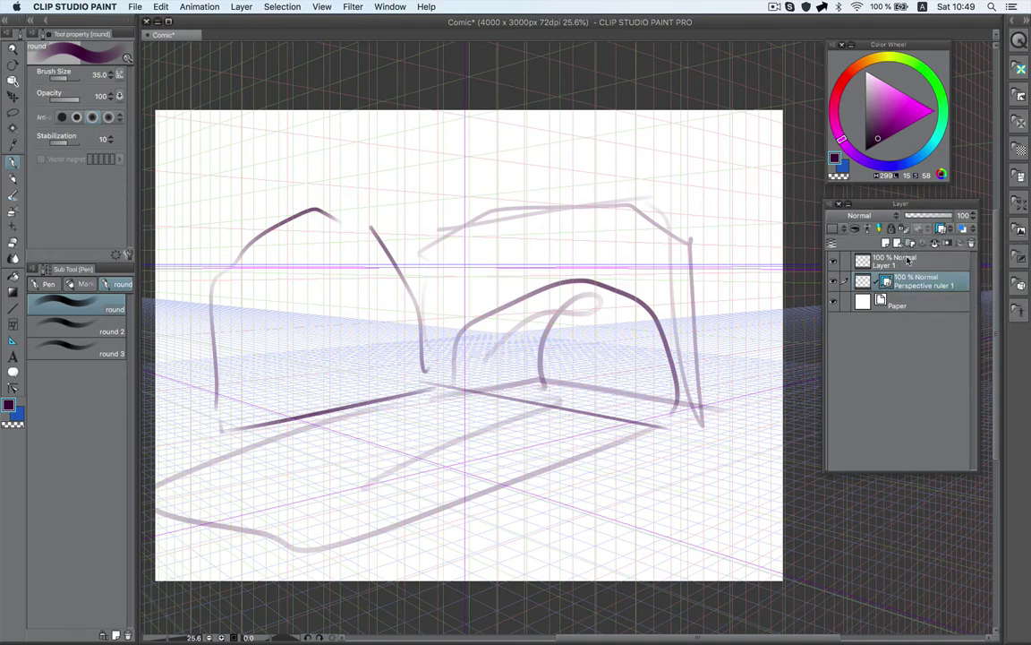
{"action": "left_click", "coordinate": [894, 261]}
{"action": "left_click_drag", "start_coordinate": [417, 250], "coordinate": [535, 269]}
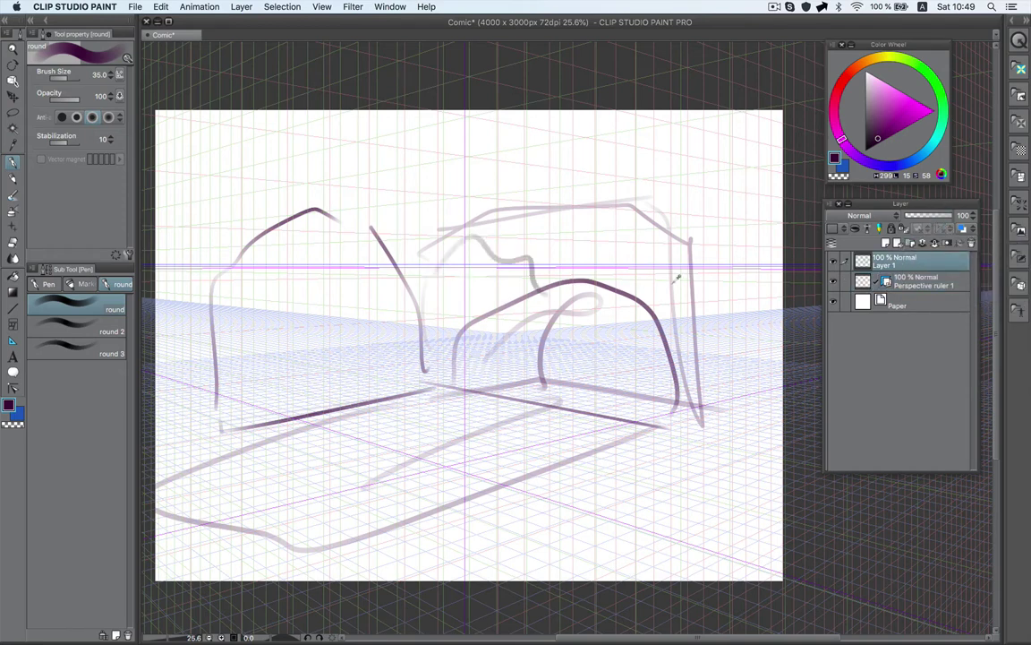
Step: Add Layer 2 above Layer 1 and hide the Perspective ruler 1 grid
{"action": "left_click", "coordinate": [886, 243]}
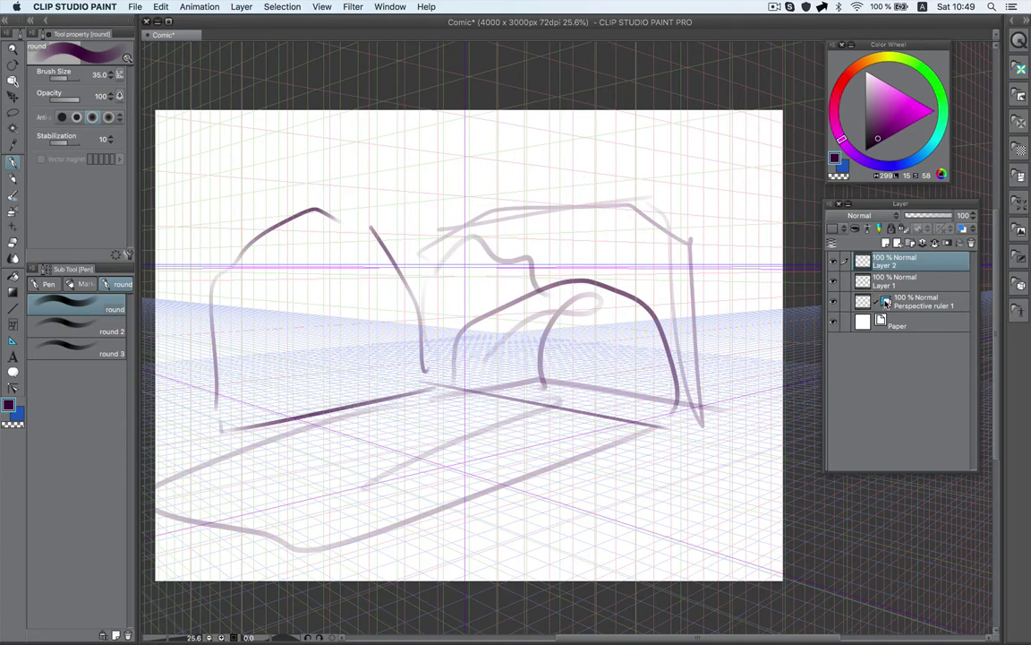
{"action": "left_click", "coordinate": [835, 303]}
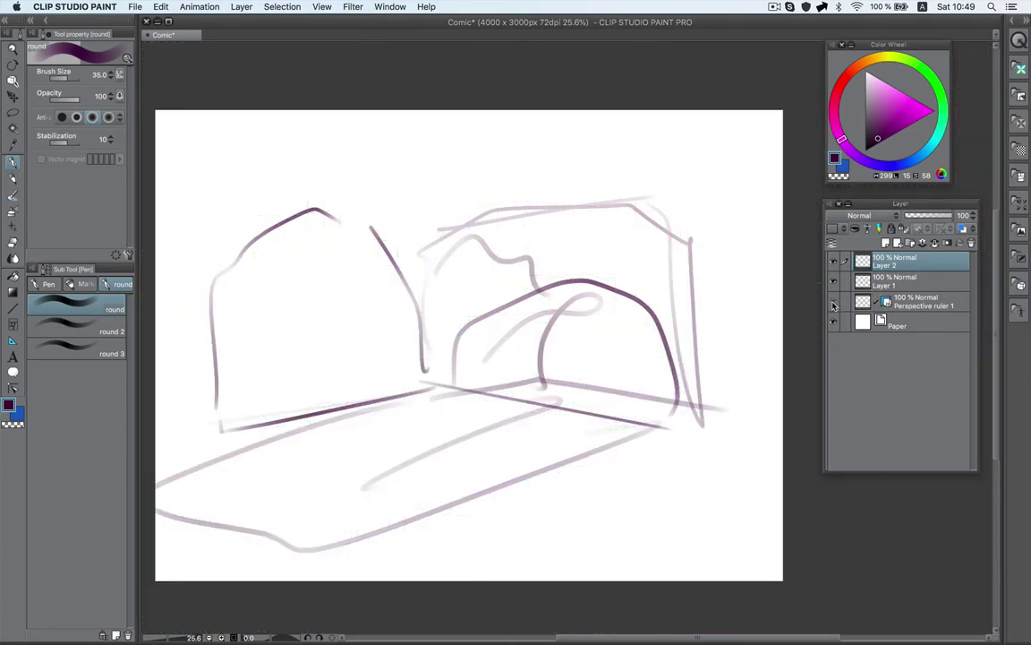
{"action": "left_click", "coordinate": [835, 303]}
{"action": "left_click", "coordinate": [836, 305]}
Step: Rename the two-point perspective ruler layer to 2pp
{"action": "double_click", "coordinate": [918, 305]}
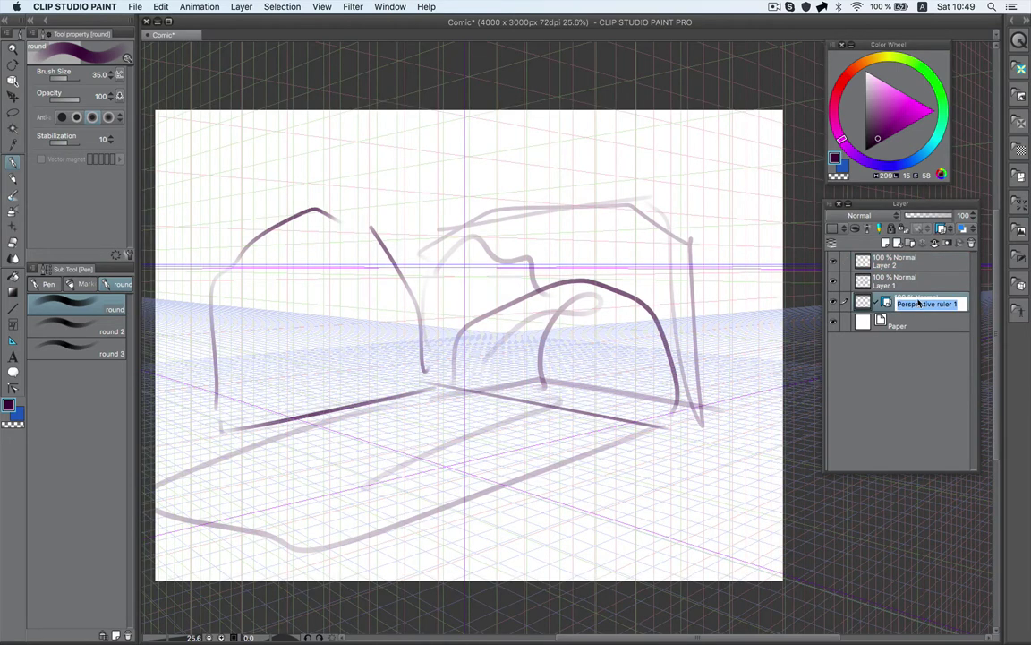
{"action": "type", "text": "2pp"}
{"action": "key", "text": "Return"}
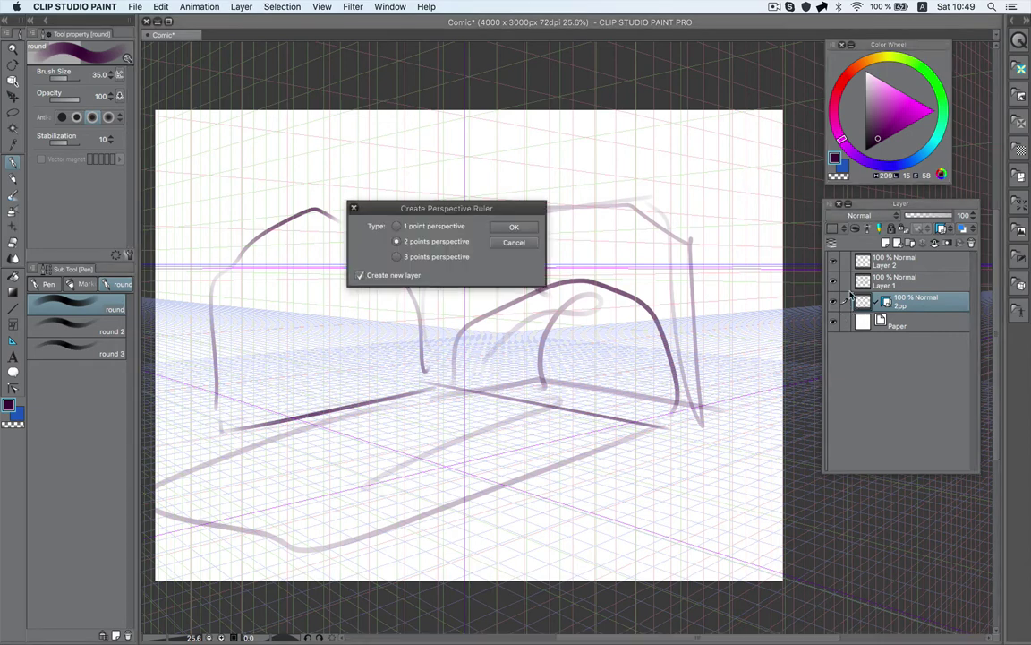
Step: Add a one-point perspective ruler with a raised eye level, hide 2pp, and show its square grid
{"action": "left_click", "coordinate": [516, 228]}
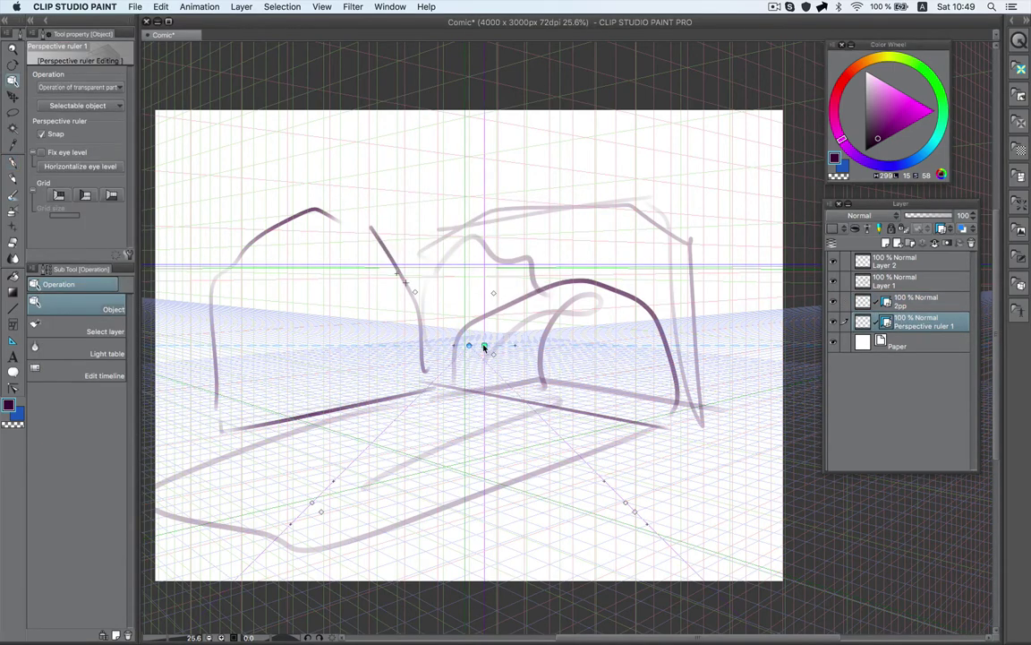
{"action": "left_click_drag", "start_coordinate": [485, 348], "coordinate": [468, 264]}
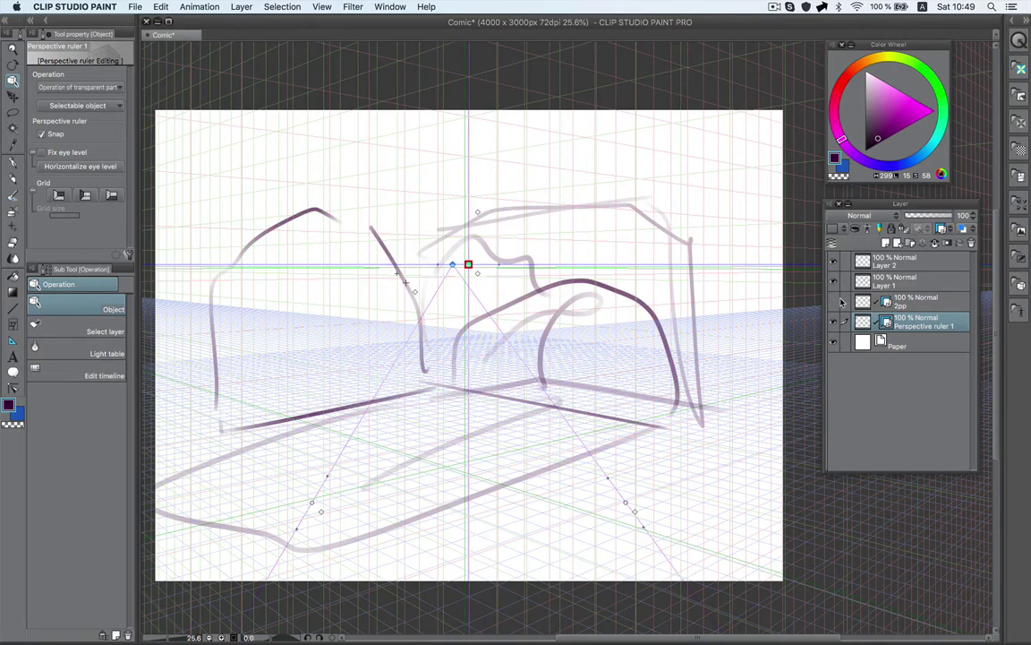
{"action": "left_click", "coordinate": [841, 302]}
{"action": "left_click", "coordinate": [85, 197]}
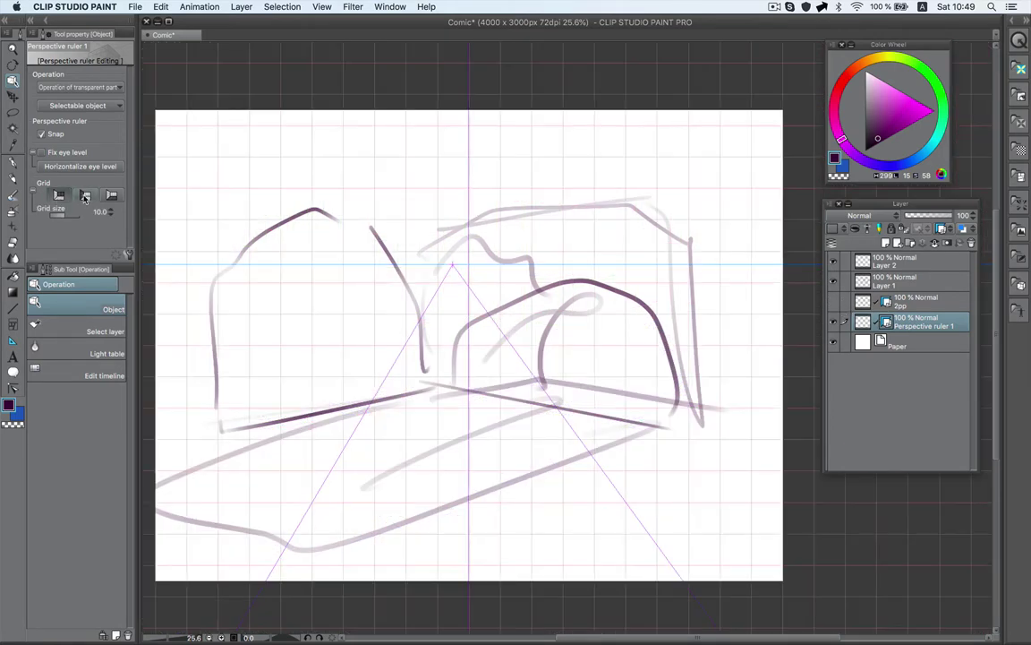
Step: Draw the box's perspective floor shape on Layer 2, checking it against the grid
{"action": "key", "text": "p"}
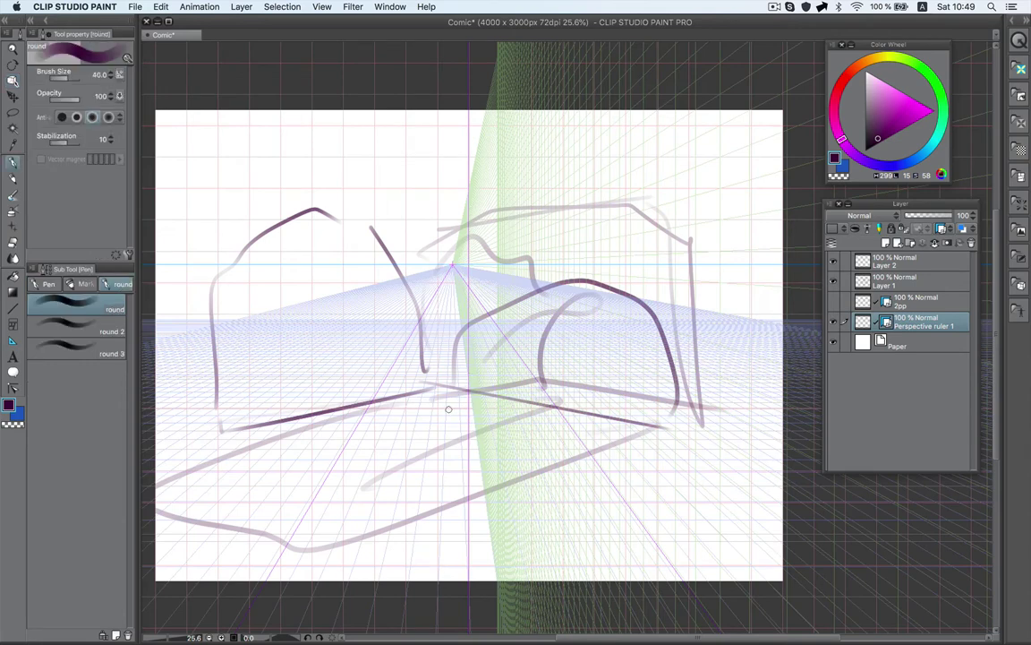
{"action": "left_click", "coordinate": [902, 260]}
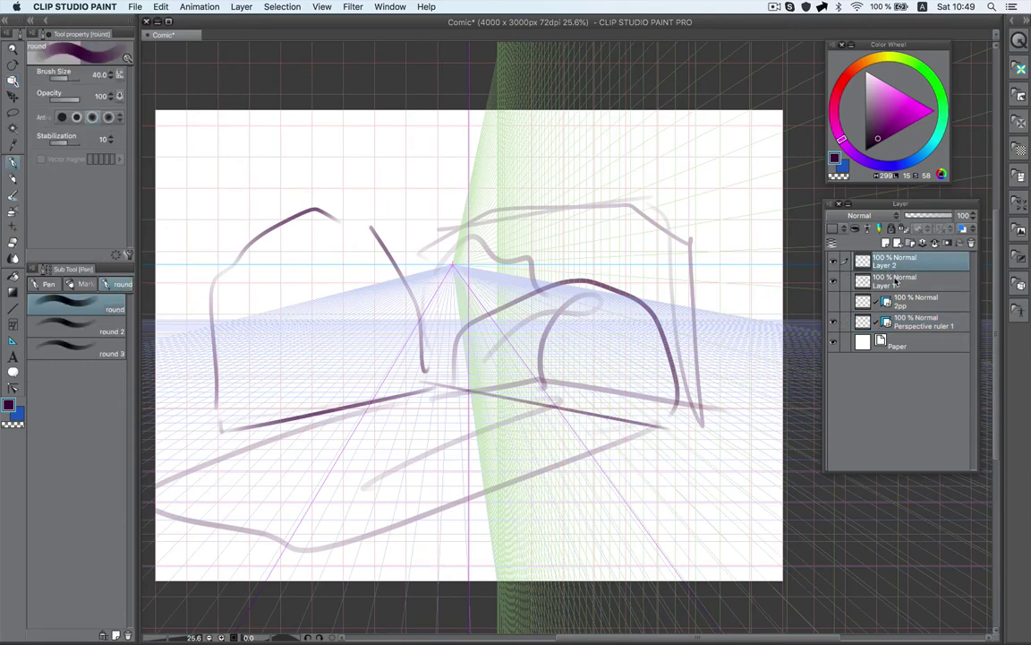
{"action": "mouse_move", "coordinate": [391, 473]}
{"action": "left_mouse_down"}
{"action": "mouse_move", "coordinate": [589, 473]}
{"action": "mouse_move", "coordinate": [524, 380]}
{"action": "mouse_move", "coordinate": [417, 391]}
{"action": "mouse_move", "coordinate": [394, 473]}
{"action": "left_mouse_up"}
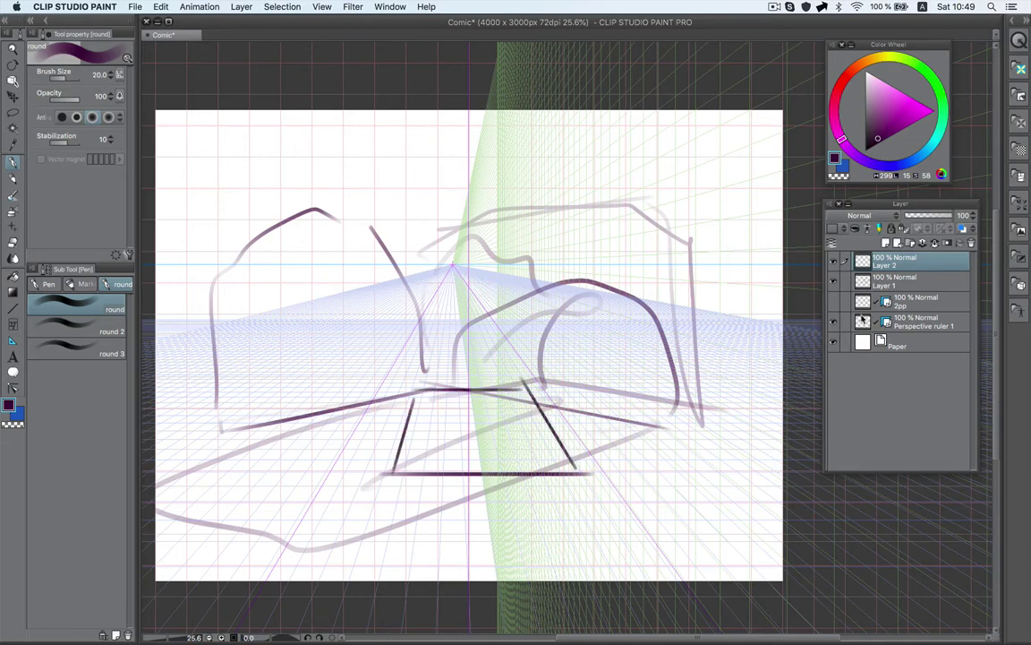
{"action": "left_click", "coordinate": [834, 322]}
{"action": "left_click", "coordinate": [834, 322]}
Step: Split the Layer palette, add empty layers up to Layer 10, and hide the 2pp grid
{"action": "left_click_drag", "start_coordinate": [902, 252], "coordinate": [902, 361]}
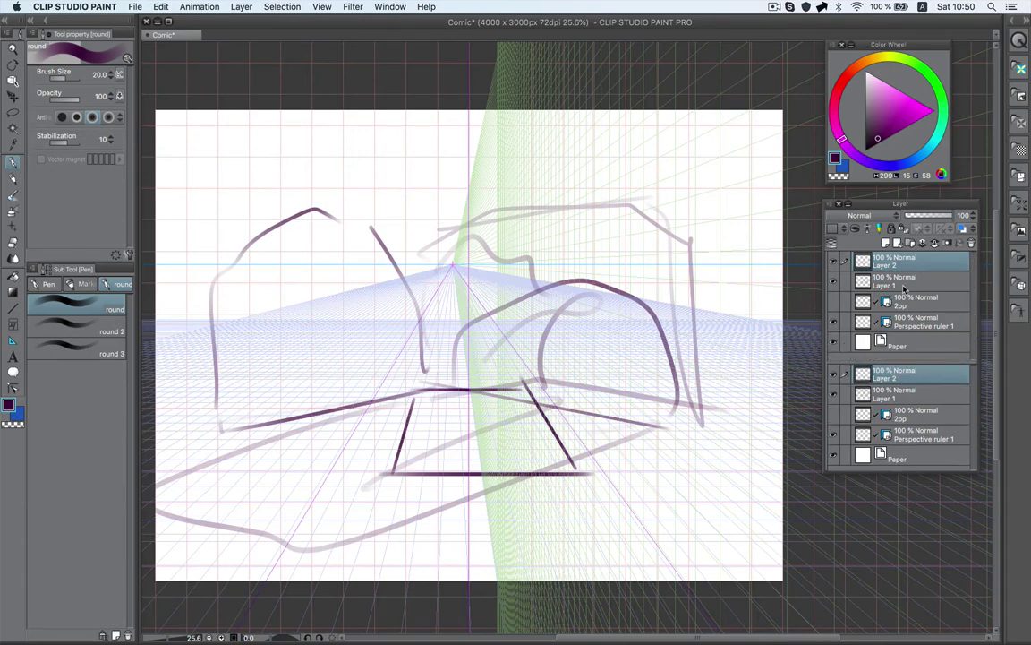
{"action": "key", "text": "super+shift+n"}
{"action": "key", "text": "super+shift+n"}
{"action": "key", "text": "super+shift+n"}
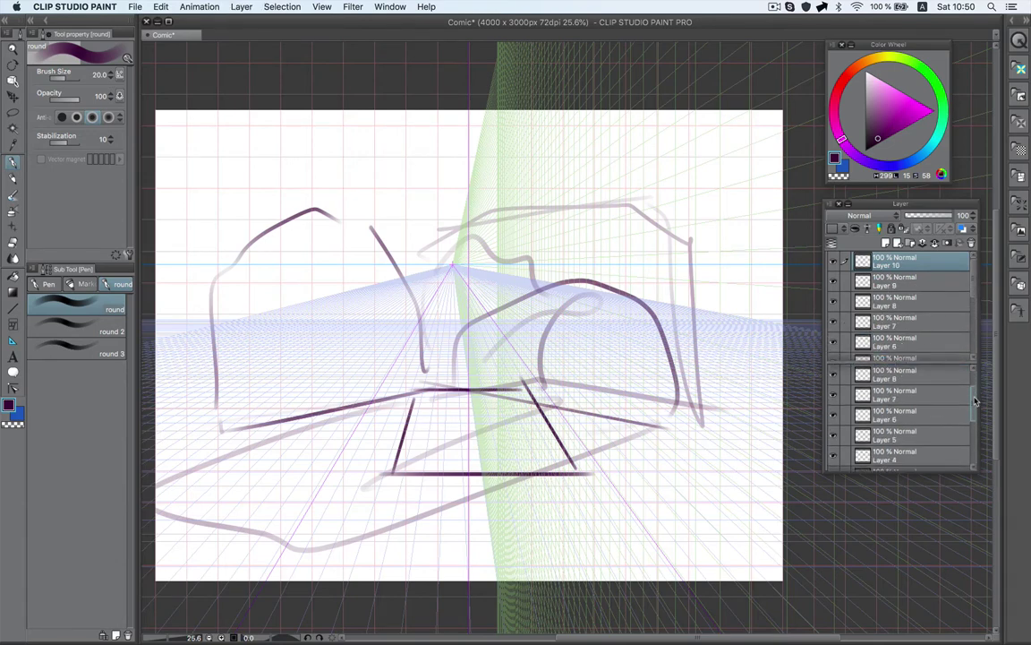
{"action": "scroll", "coordinate": [976, 401], "scroll_direction": "down", "scroll_amount": 5}
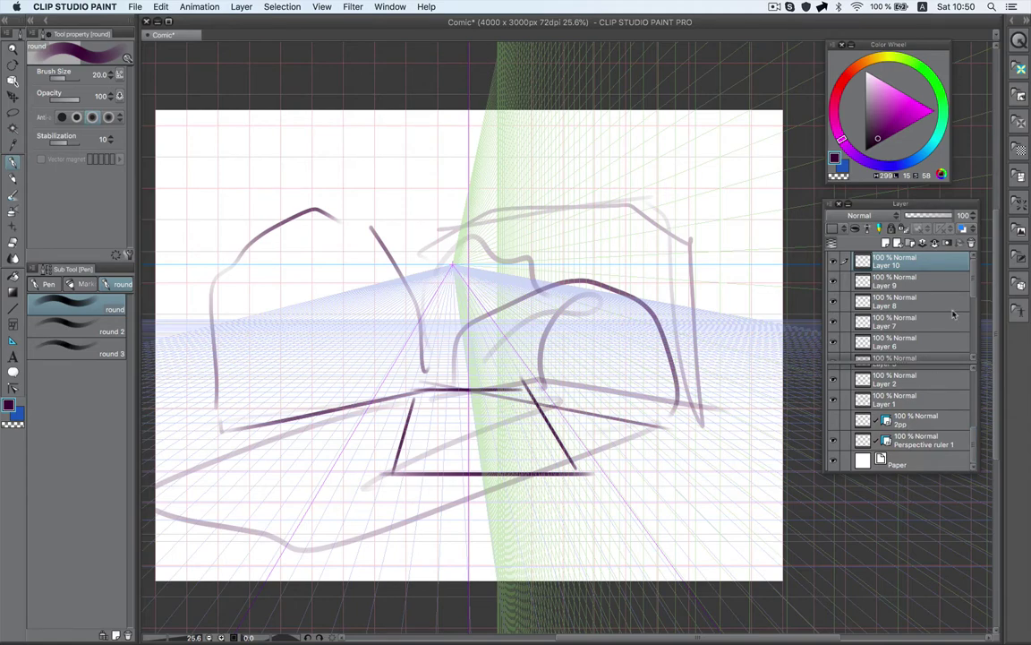
{"action": "left_click", "coordinate": [833, 421]}
Step: Draw the box's vertical, top and diagonal edges snapped to the perspective grid
{"action": "mouse_move", "coordinate": [421, 337]}
{"action": "left_mouse_down"}
{"action": "mouse_move", "coordinate": [420, 371]}
{"action": "mouse_move", "coordinate": [516, 367]}
{"action": "left_mouse_up"}
{"action": "left_click_drag", "start_coordinate": [575, 385], "coordinate": [576, 465]}
{"action": "left_click_drag", "start_coordinate": [577, 387], "coordinate": [535, 351]}
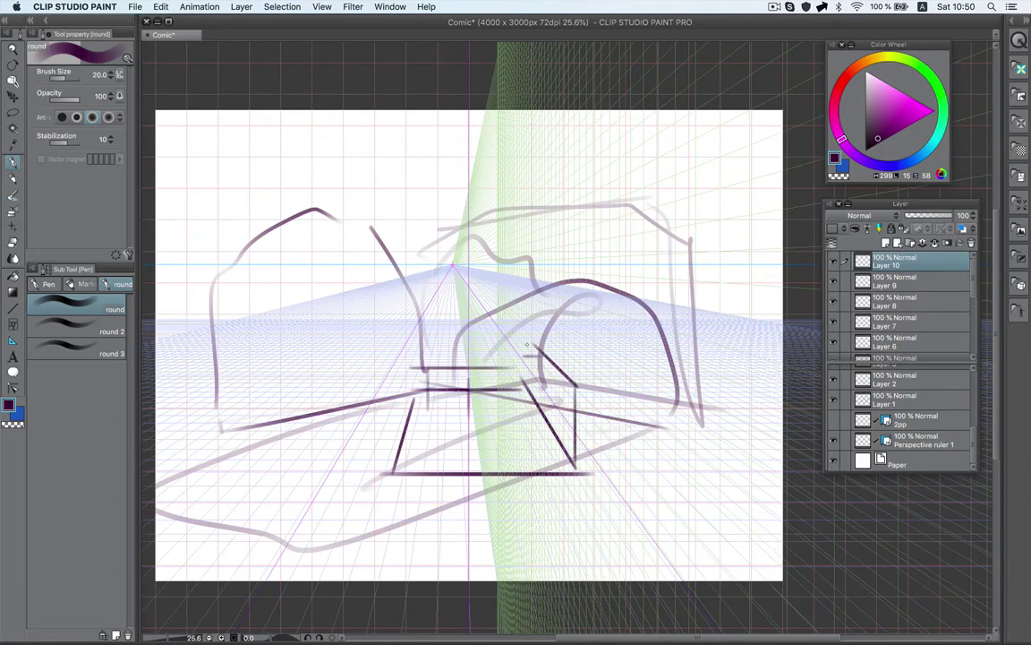
{"action": "left_click", "coordinate": [922, 421]}
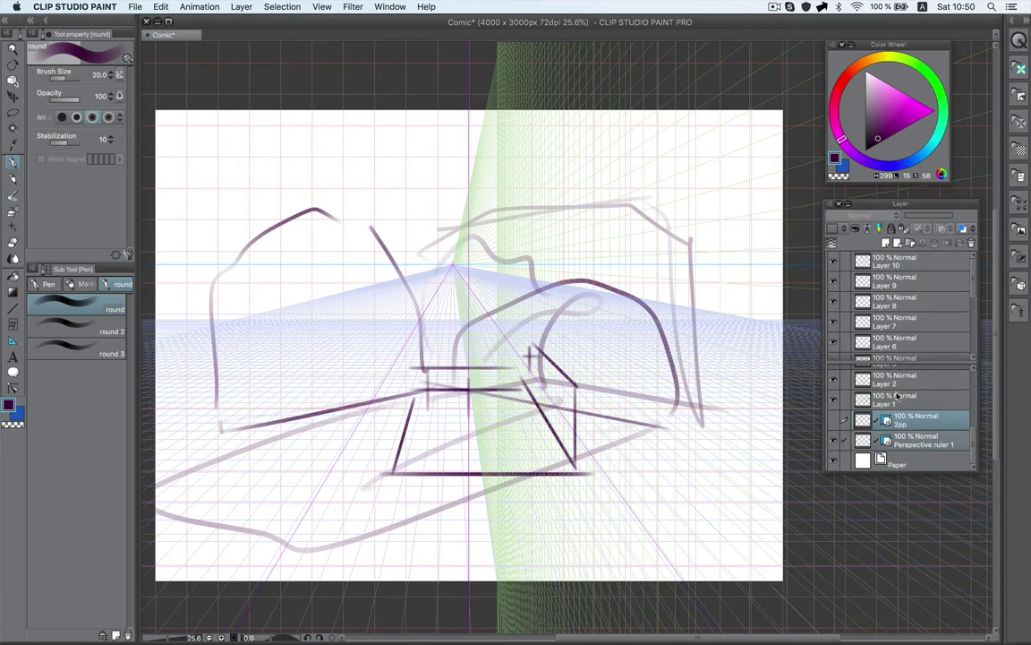
Step: Group both ruler layers into a folder named perspective
{"action": "key", "text": "super+g"}
{"action": "double_click", "coordinate": [893, 423]}
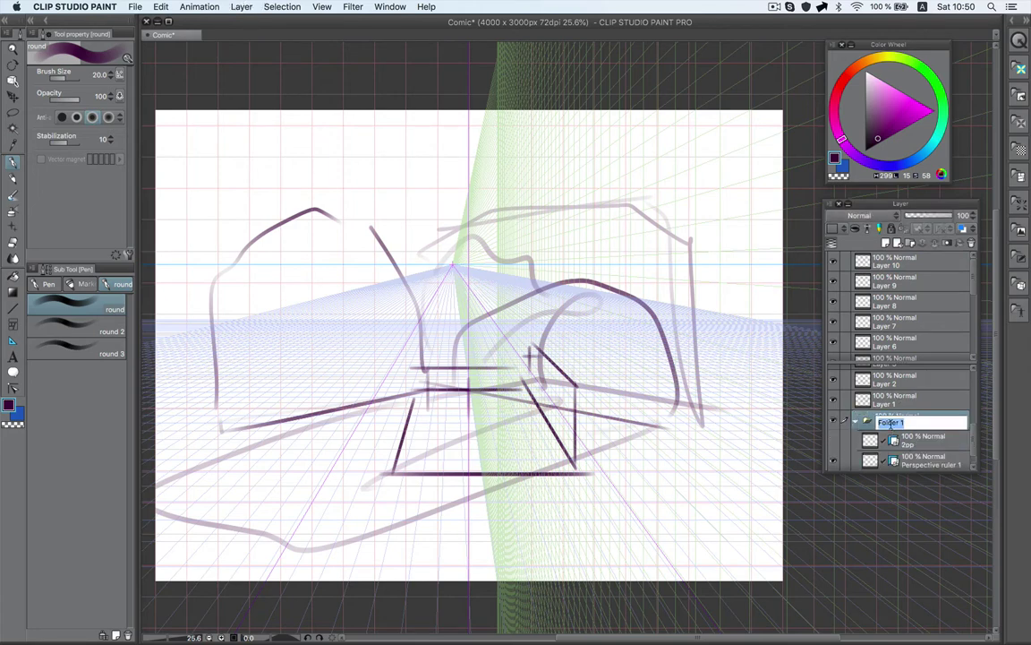
{"action": "type", "text": "pective"}
{"action": "key", "text": "Return"}
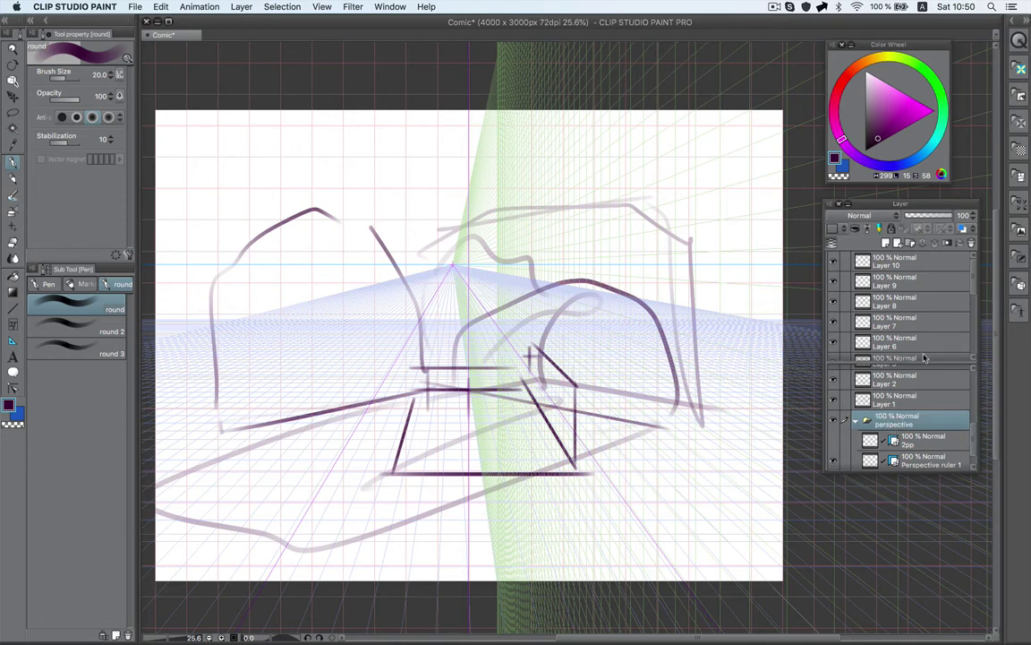
Step: Add vertical and horizontal lines inside the box on Layer 10
{"action": "left_click", "coordinate": [855, 266]}
{"action": "left_click_drag", "start_coordinate": [412, 358], "coordinate": [417, 465]}
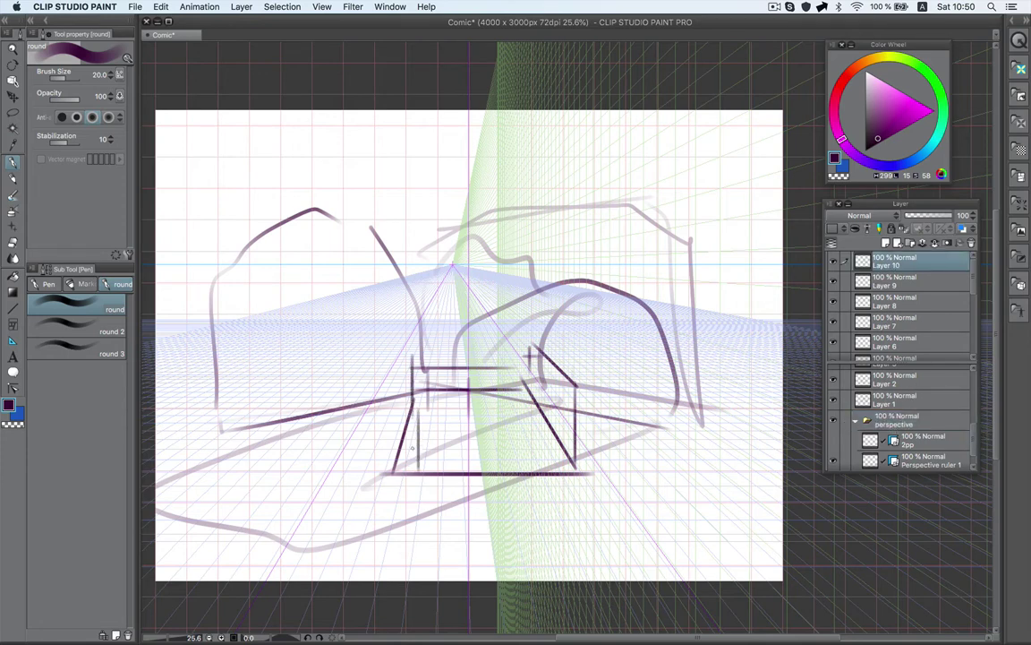
{"action": "mouse_move", "coordinate": [406, 419]}
{"action": "left_mouse_down"}
{"action": "mouse_move", "coordinate": [574, 419]}
{"action": "mouse_move", "coordinate": [411, 394]}
{"action": "left_mouse_up"}
{"action": "left_click_drag", "start_coordinate": [412, 410], "coordinate": [408, 467]}
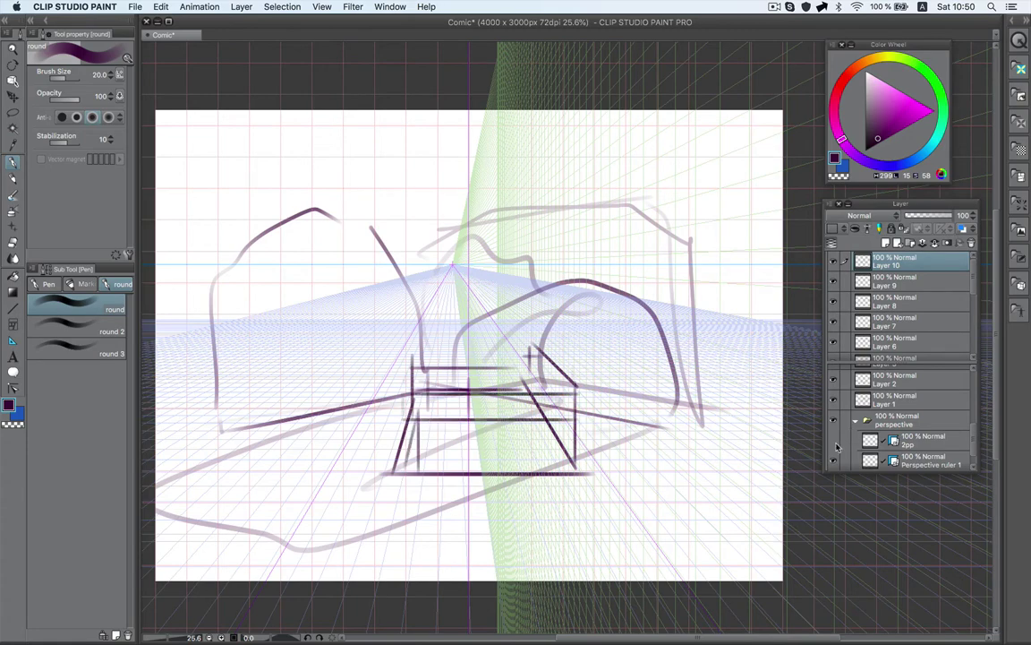
Step: Toggle the two perspective ruler grids to compare the drawing, then switch to the Photoshop notes
{"action": "left_click", "coordinate": [833, 449]}
{"action": "left_click", "coordinate": [832, 452]}
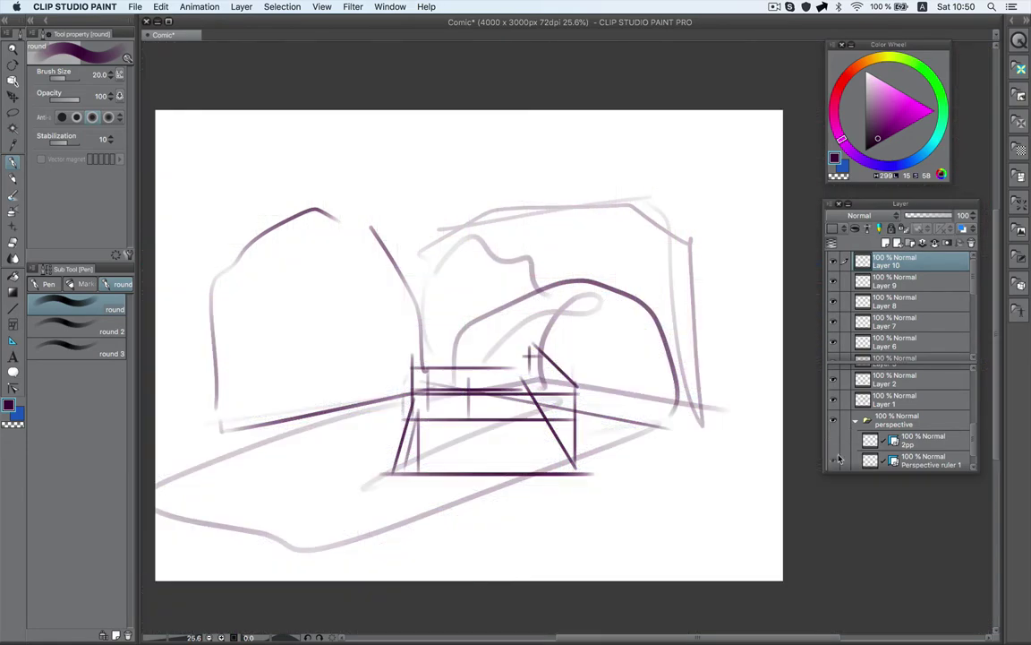
{"action": "left_click", "coordinate": [833, 462]}
{"action": "left_click", "coordinate": [893, 458]}
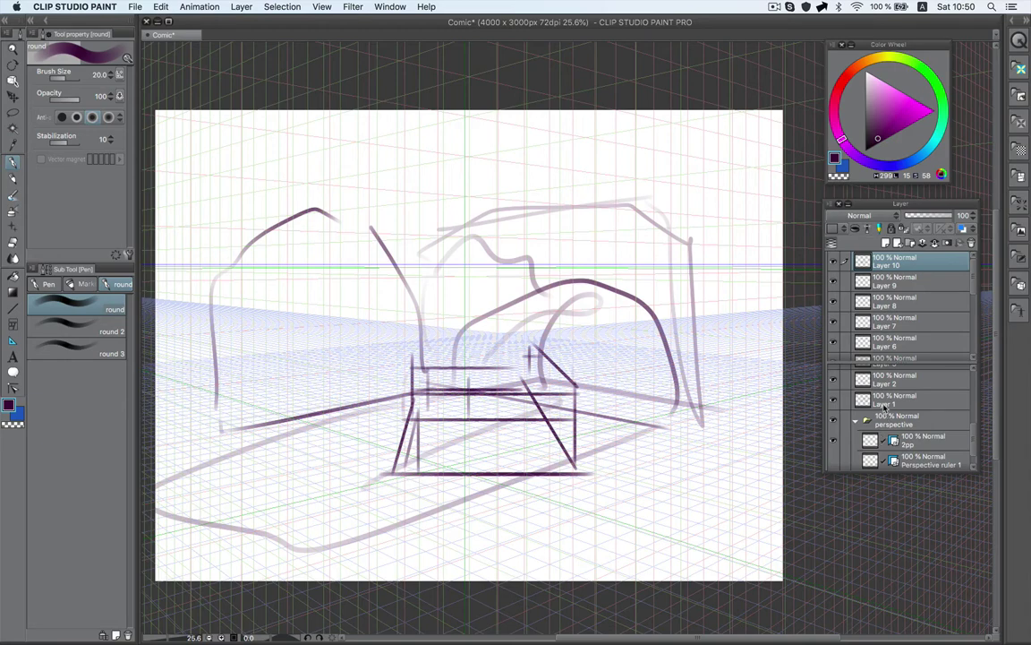
{"action": "left_click", "coordinate": [832, 463]}
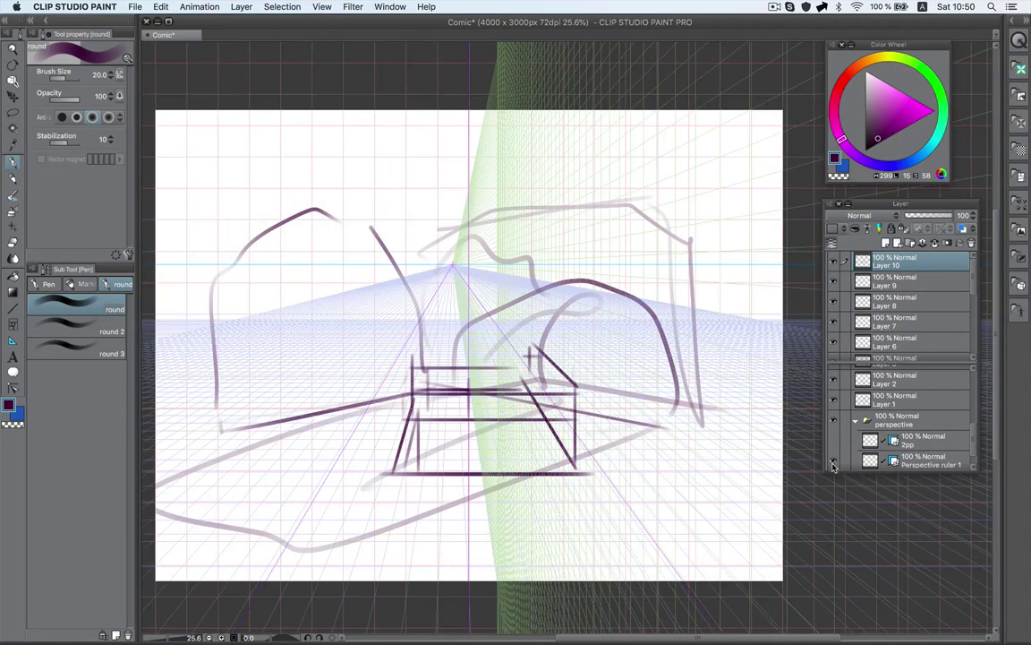
{"action": "left_click", "coordinate": [833, 446]}
{"action": "key", "text": "super+Tab"}
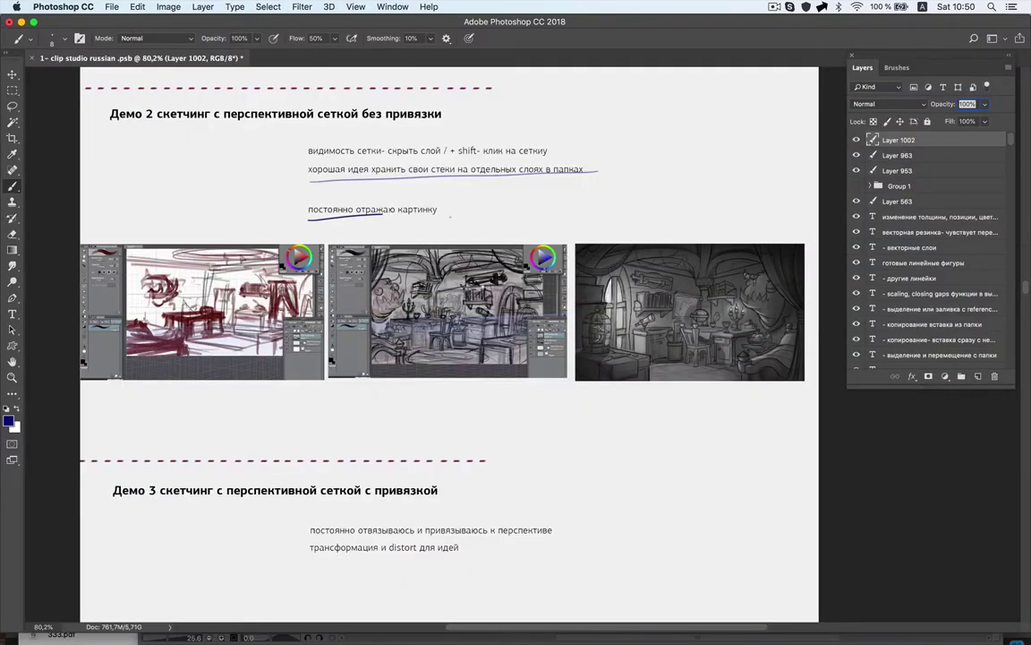
Step: Try underlining 'постоянно отражаю картинку' in purple, then undo it
{"action": "left_click_drag", "start_coordinate": [309, 216], "coordinate": [438, 216]}
{"action": "key", "text": "super+z"}
{"action": "left_click_drag", "start_coordinate": [309, 216], "coordinate": [438, 216]}
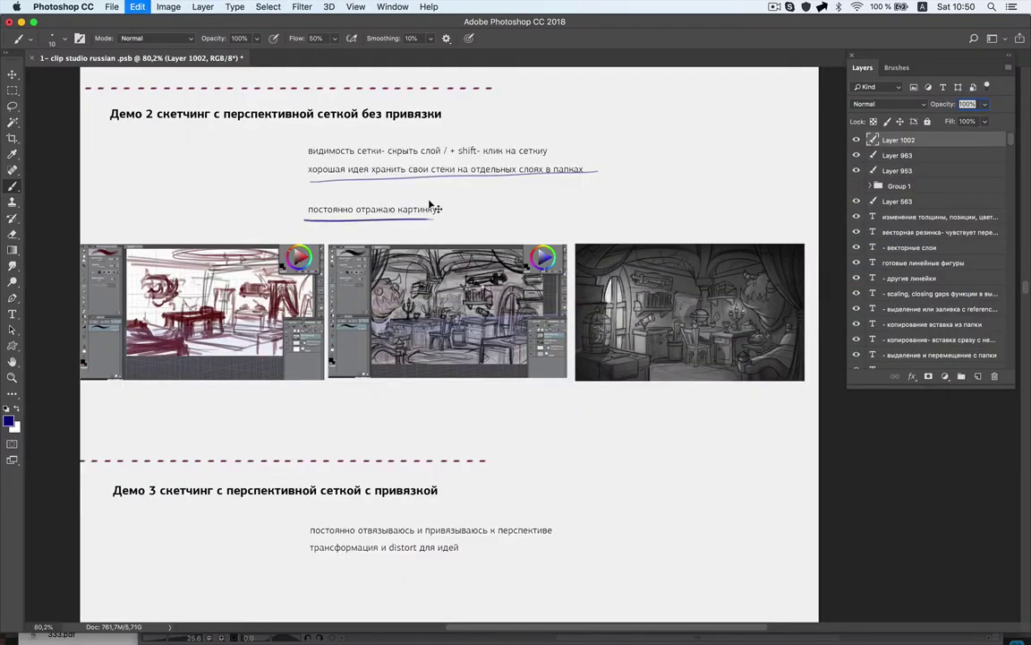
{"action": "key", "text": "super+z"}
Step: Scroll the lecture notes, then switch back to the room sketch in Clip Studio Paint
{"action": "scroll", "coordinate": [429, 206], "scroll_direction": "up", "scroll_amount": 3}
{"action": "scroll", "coordinate": [430, 206], "scroll_direction": "up", "scroll_amount": 3}
{"action": "scroll", "coordinate": [429, 200], "scroll_direction": "down", "scroll_amount": 6}
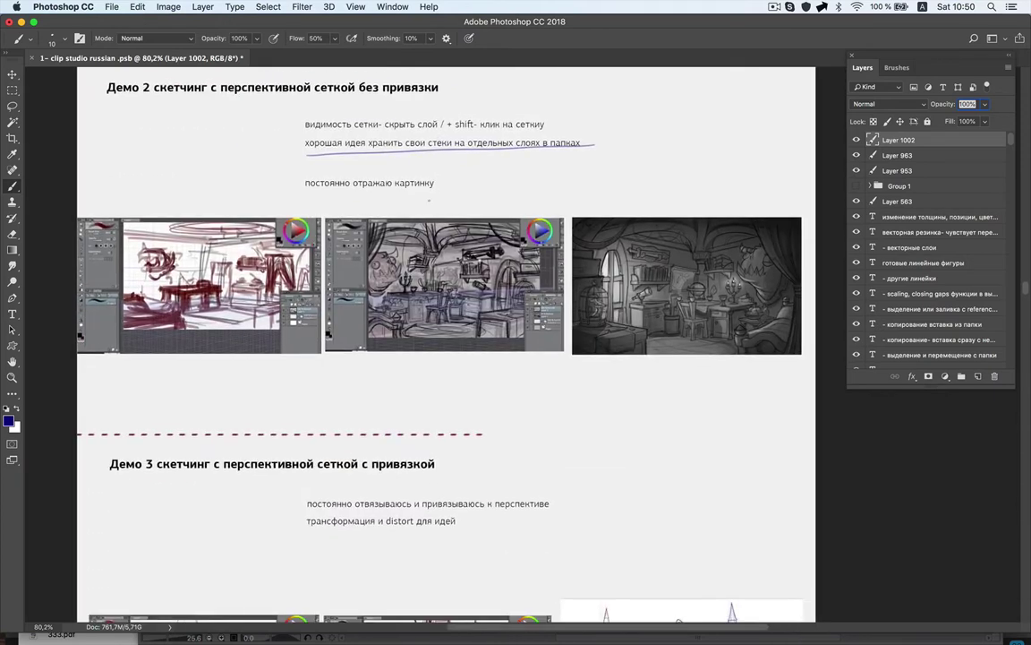
{"action": "scroll", "coordinate": [429, 200], "scroll_direction": "left", "scroll_amount": 1}
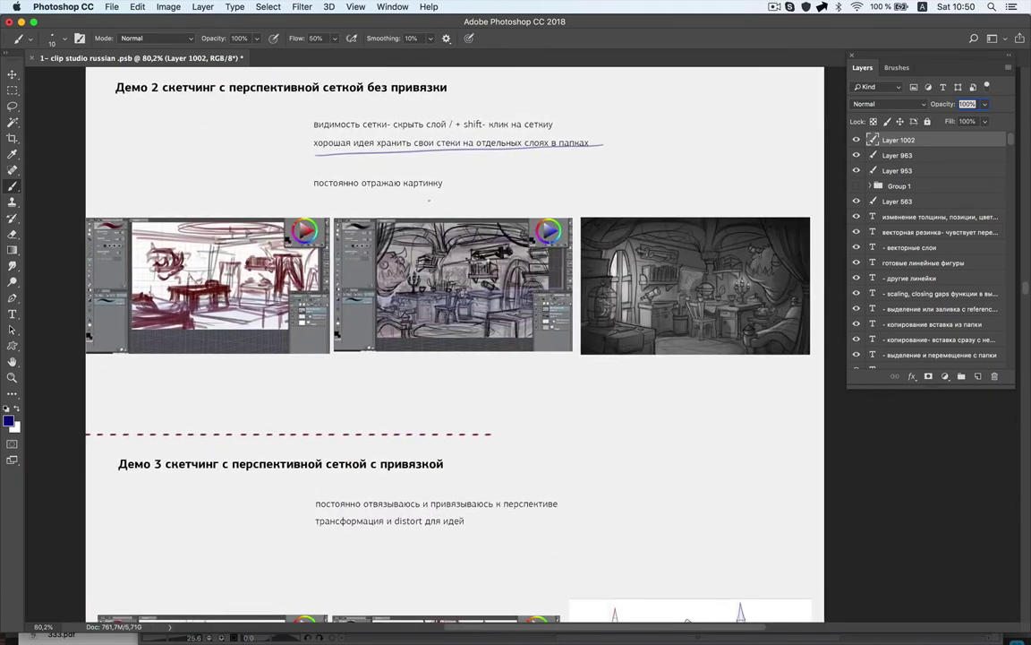
{"action": "key", "text": "super+Tab"}
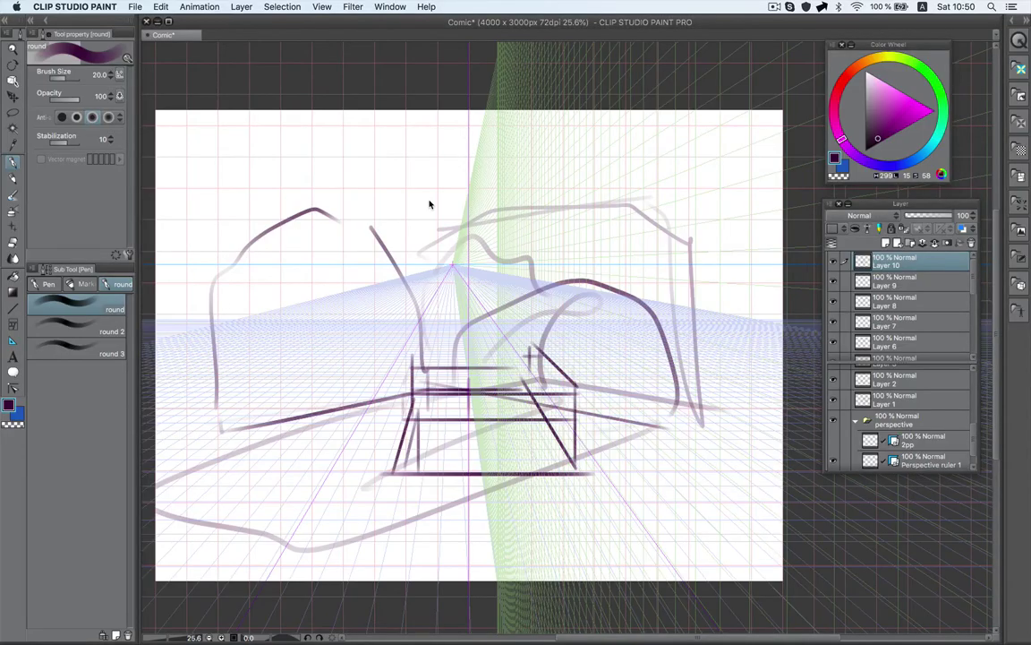
Step: Flip the canvas horizontally and back to check the sketch, then return to the Photoshop notes
{"action": "key", "text": "super+h"}
{"action": "key", "text": "super+h"}
{"action": "key", "text": "super+h"}
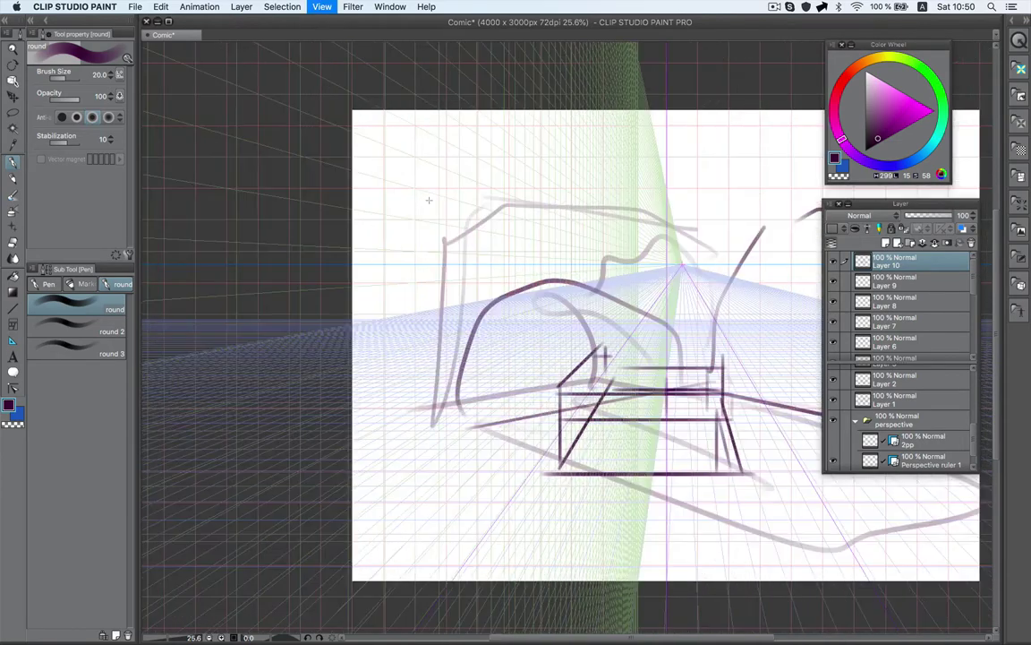
{"action": "key", "text": "super+h"}
{"action": "key", "text": "super+Tab"}
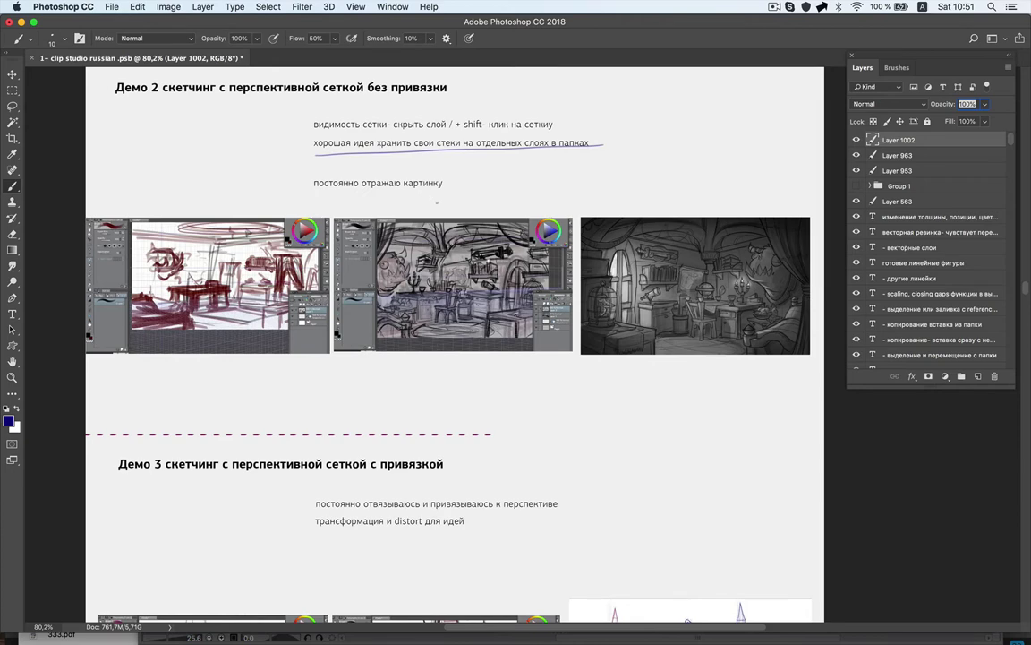
Step: Switch to Finder and preview the 2.mp4 demo video in Quick Look
{"action": "key", "text": "super+Tab"}
{"action": "key", "text": "super+Tab"}
{"action": "key", "text": "space"}
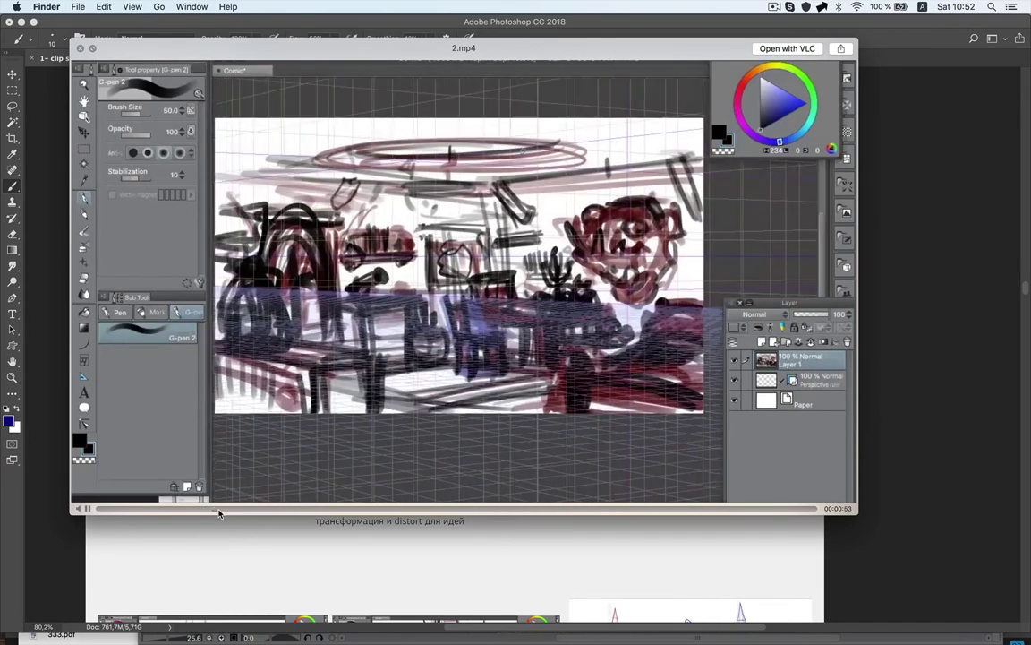
Step: Seek through the 2.mp4 preview to about 03:20, where the Ruler/Unit preferences appear
{"action": "left_click", "coordinate": [234, 509]}
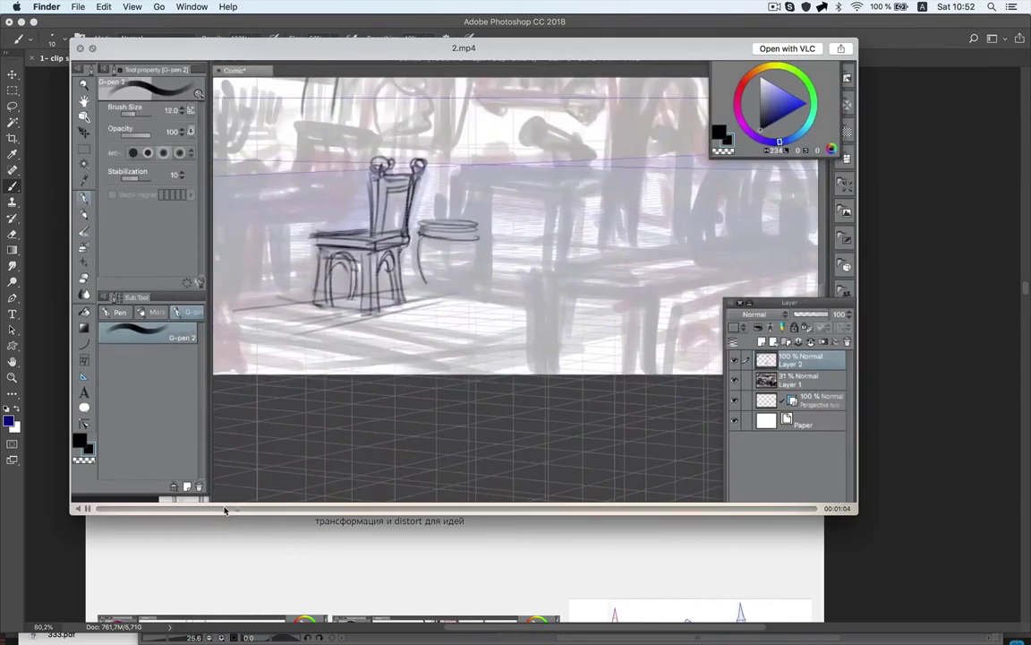
{"action": "left_click", "coordinate": [225, 510]}
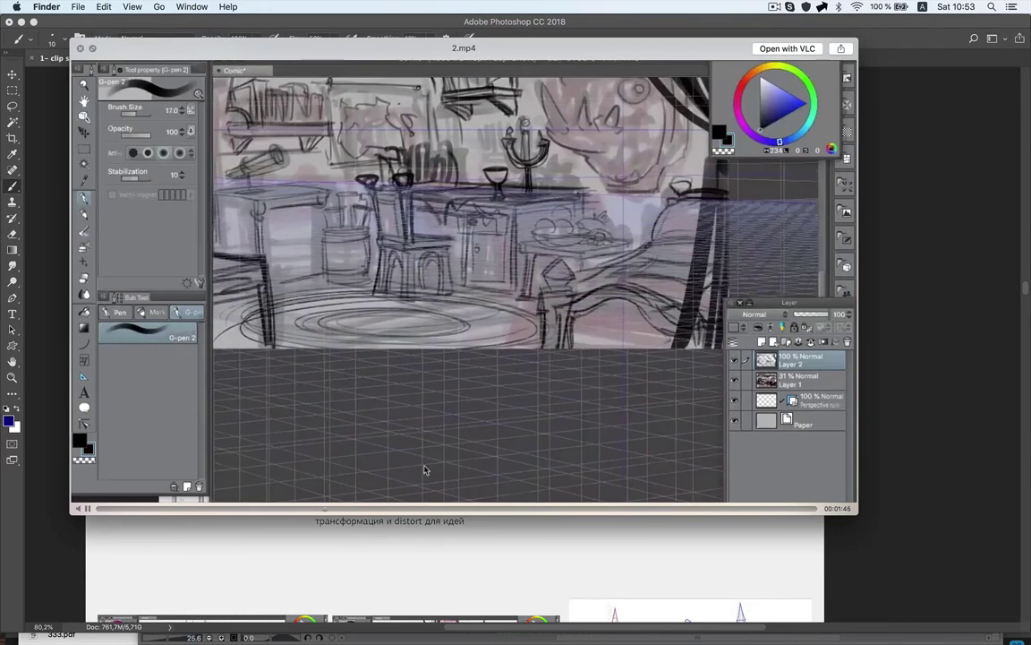
{"action": "left_click", "coordinate": [387, 507]}
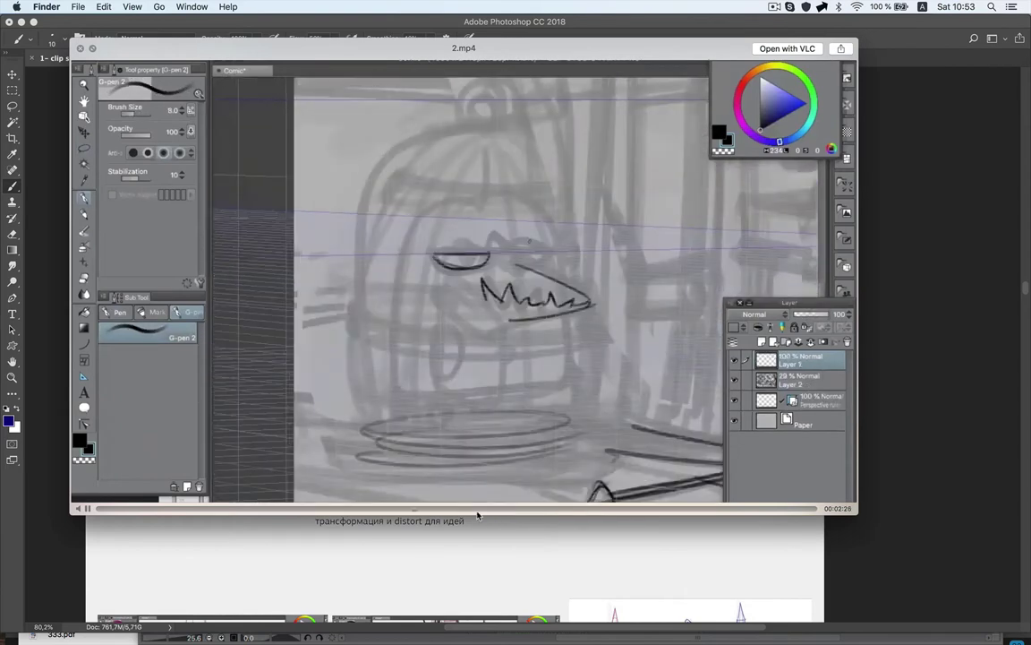
{"action": "left_click", "coordinate": [478, 512]}
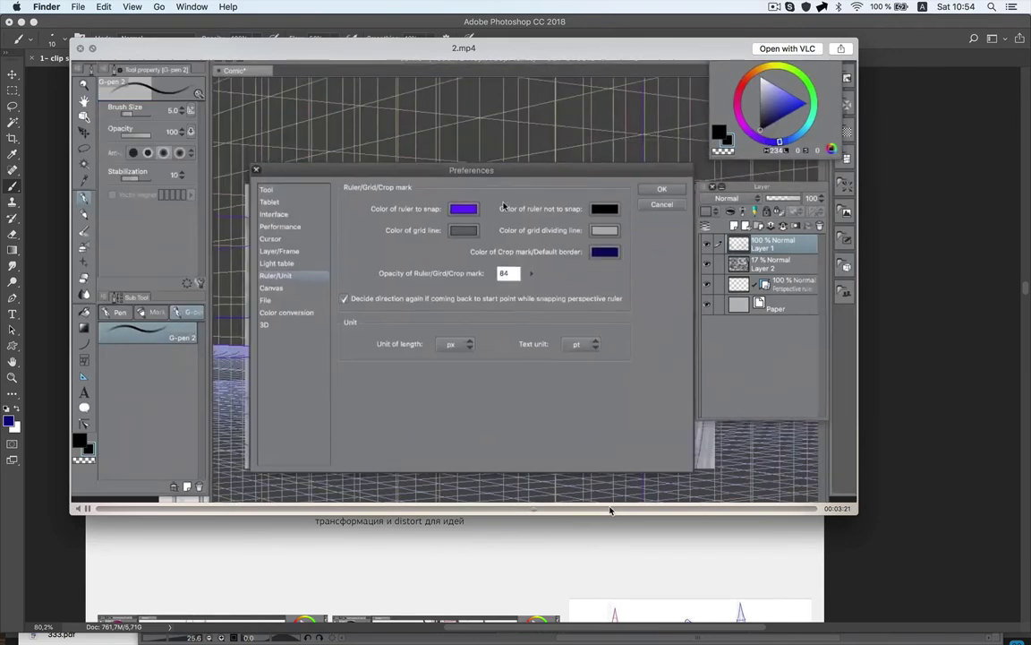
Step: Skim ahead through the rest of the 2.mp4 demo, then close its Quick Look preview
{"action": "left_click", "coordinate": [622, 509]}
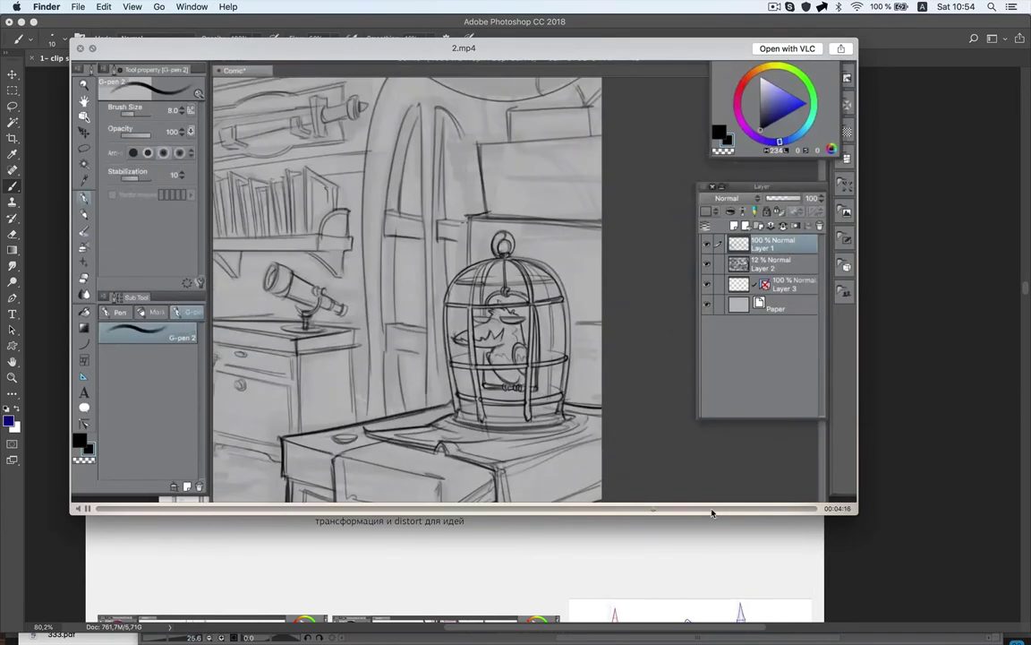
{"action": "left_click", "coordinate": [709, 513]}
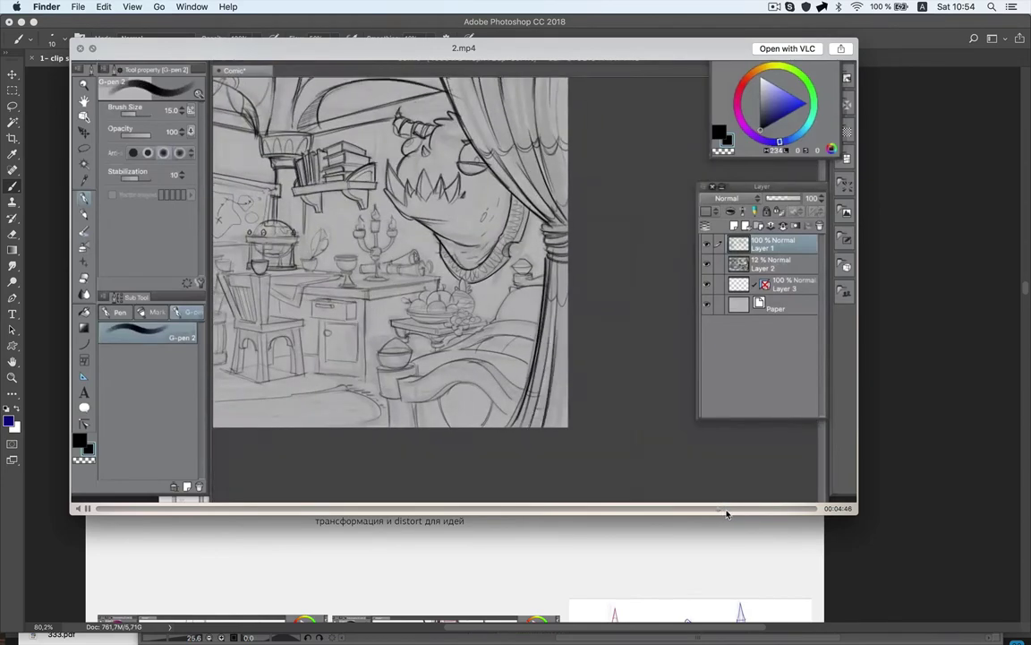
{"action": "left_click", "coordinate": [758, 512]}
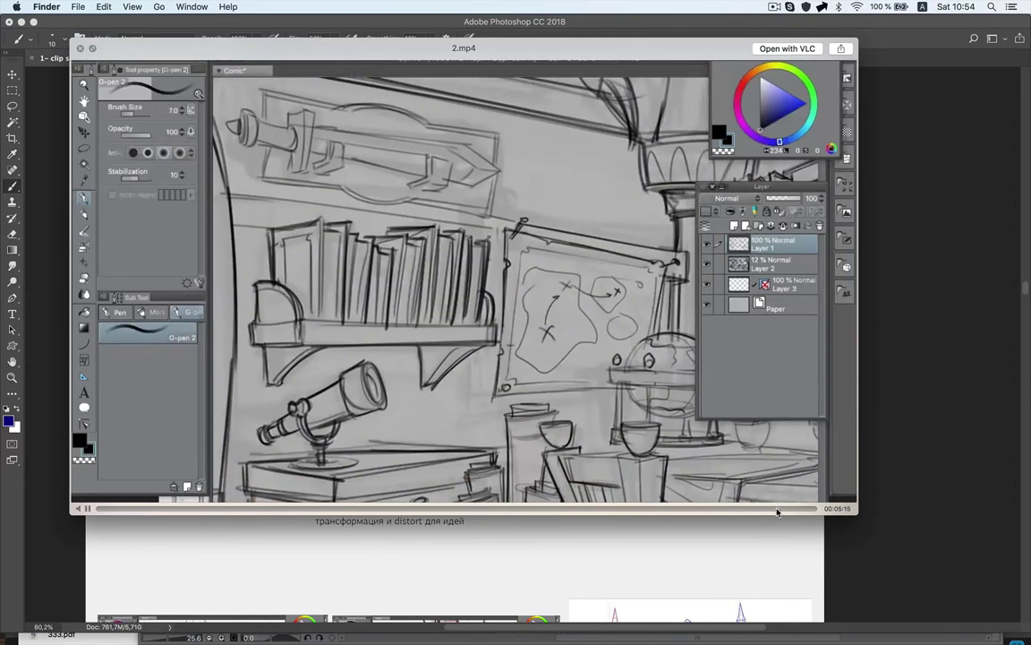
{"action": "left_click_drag", "start_coordinate": [783, 512], "coordinate": [803, 513]}
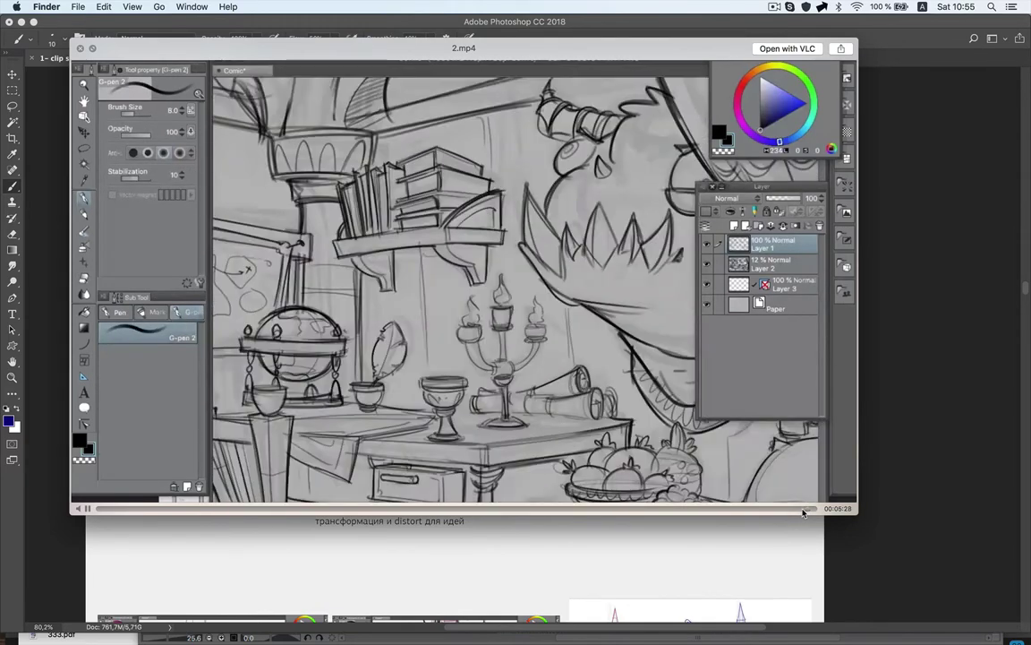
{"action": "key", "text": "space"}
Step: Scroll Photoshop's lecture notes to the Demo 3 perspective-grid section with its sketch screenshots
{"action": "left_click", "coordinate": [756, 506]}
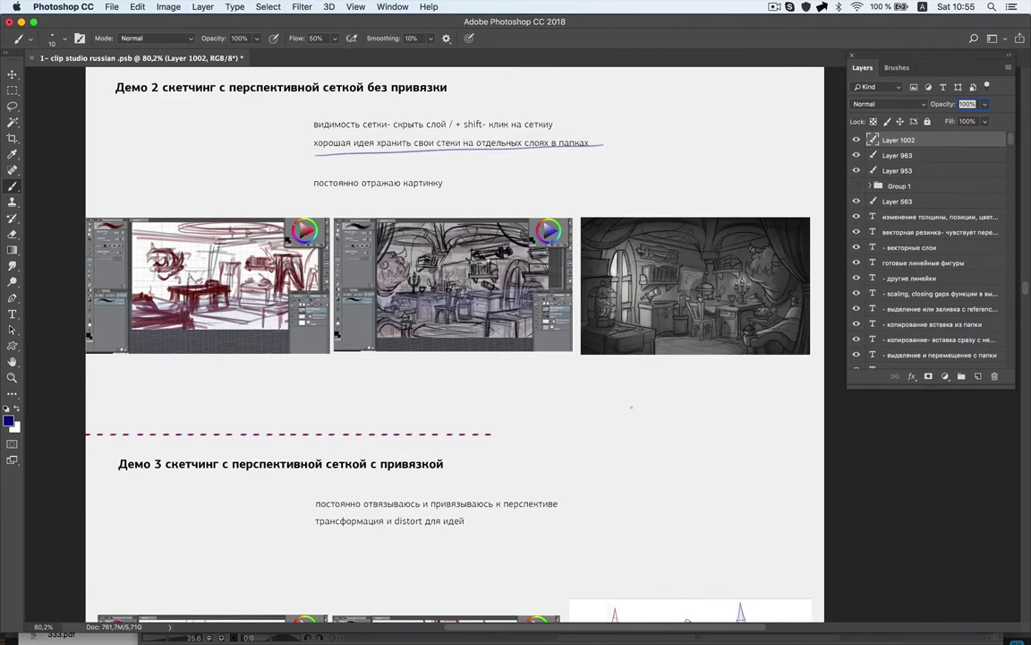
{"action": "scroll", "coordinate": [756, 506], "scroll_direction": "down", "scroll_amount": 2}
{"action": "scroll", "coordinate": [757, 505], "scroll_direction": "down", "scroll_amount": 1}
{"action": "scroll", "coordinate": [757, 506], "scroll_direction": "down", "scroll_amount": 1}
{"action": "scroll", "coordinate": [757, 506], "scroll_direction": "down", "scroll_amount": 2}
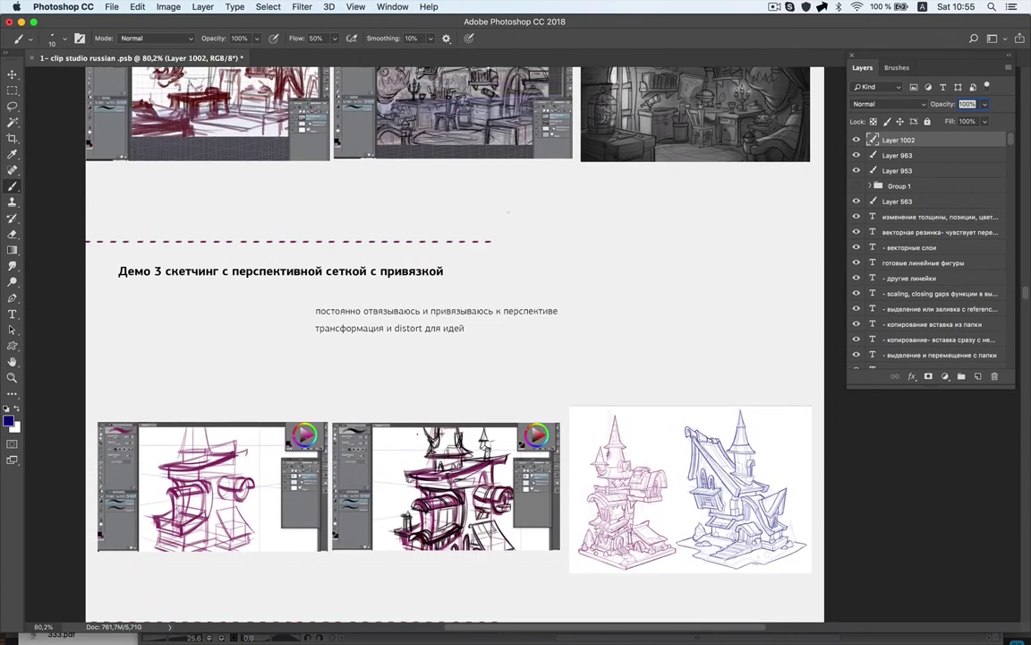
{"action": "scroll", "coordinate": [757, 506], "scroll_direction": "down", "scroll_amount": 1}
{"action": "scroll", "coordinate": [757, 506], "scroll_direction": "down", "scroll_amount": 1}
{"action": "scroll", "coordinate": [448, 344], "scroll_direction": "left", "scroll_amount": 2}
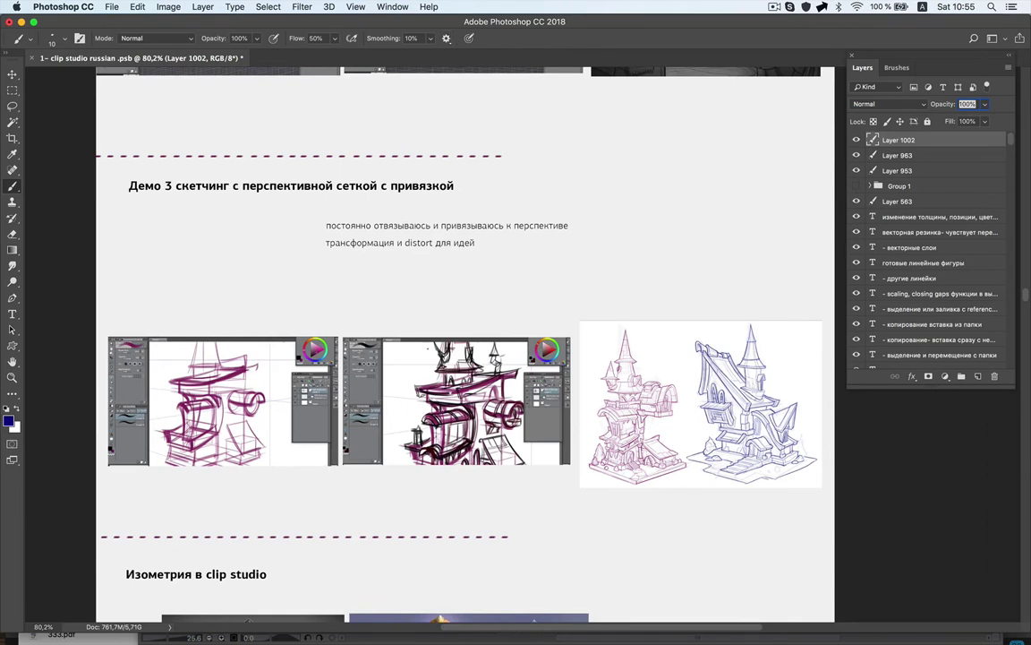
{"action": "scroll", "coordinate": [465, 345], "scroll_direction": "up", "scroll_amount": 1}
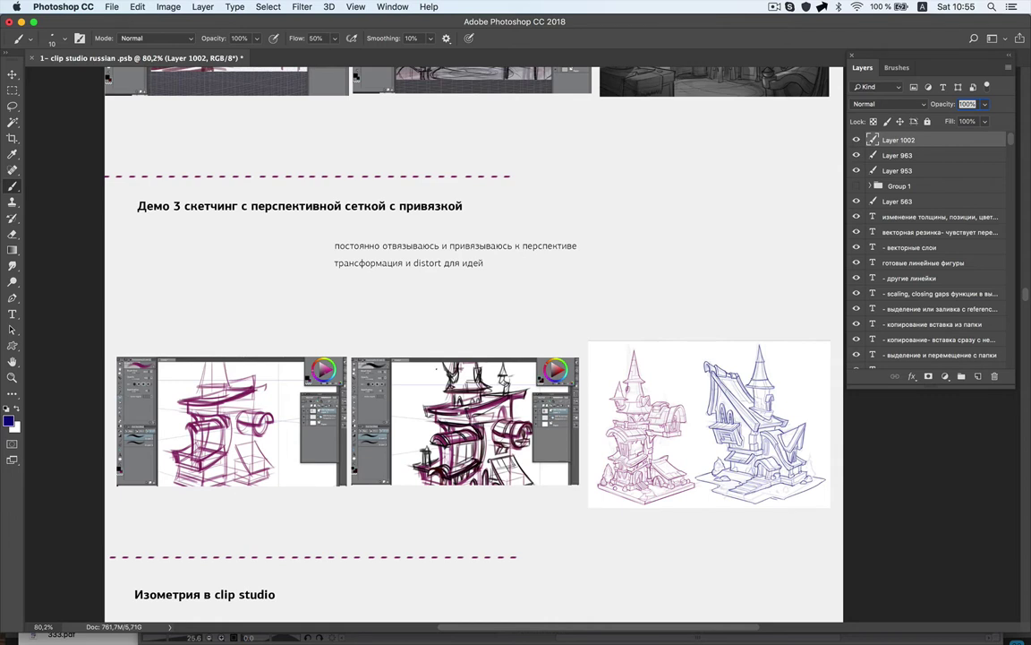
{"action": "mouse_move", "coordinate": [279, 627]}
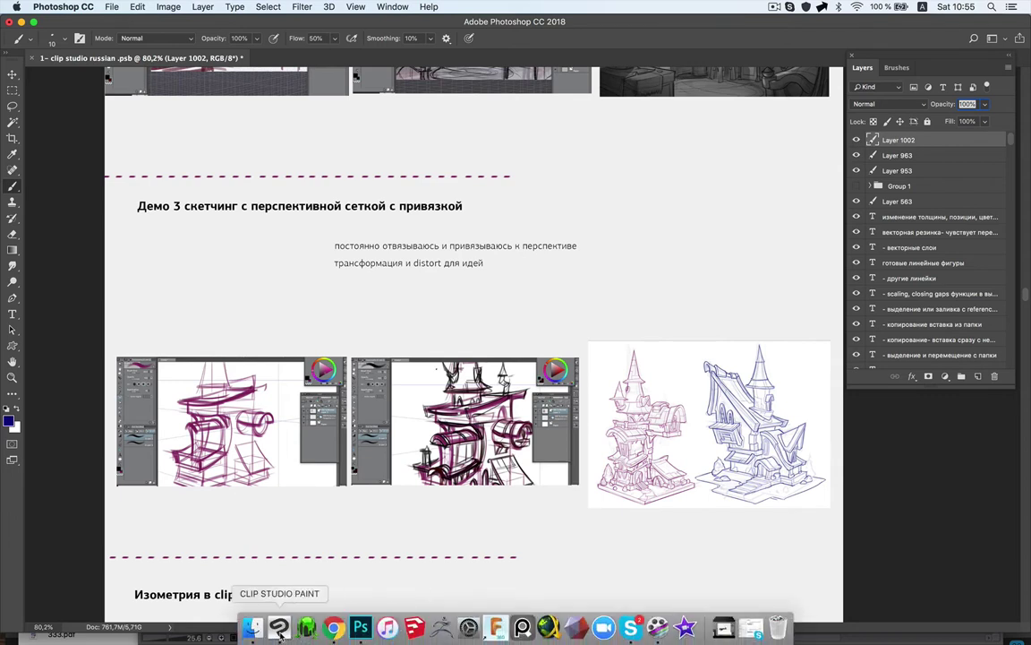
Step: Select 3.mp4 in the 1 sketch Finder folder and preview it in Quick Look
{"action": "left_click", "coordinate": [253, 629]}
{"action": "key", "text": "Down"}
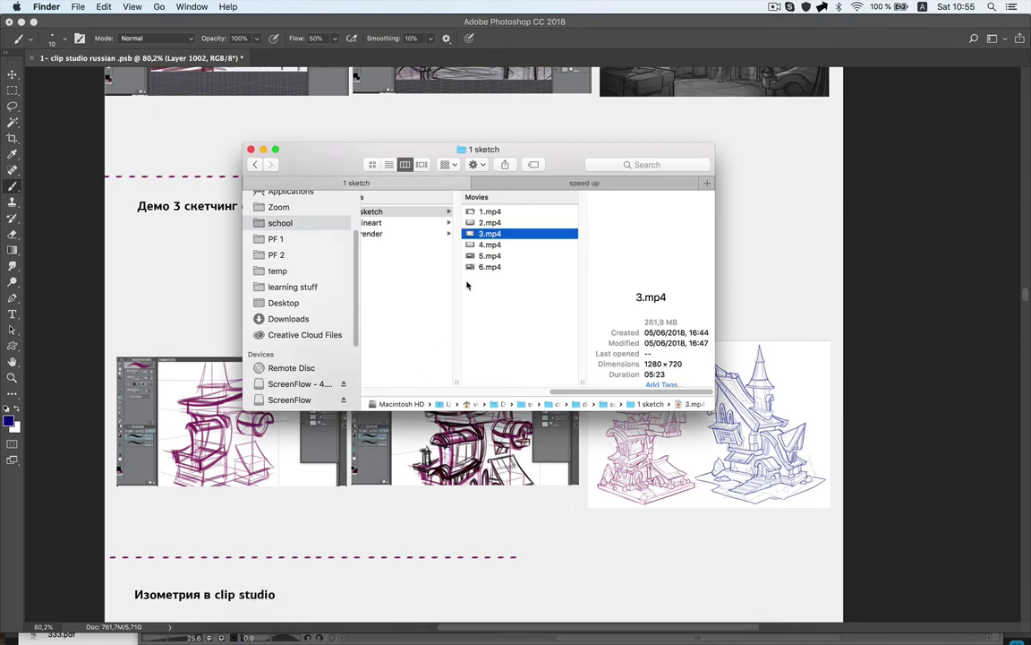
{"action": "key", "text": "space"}
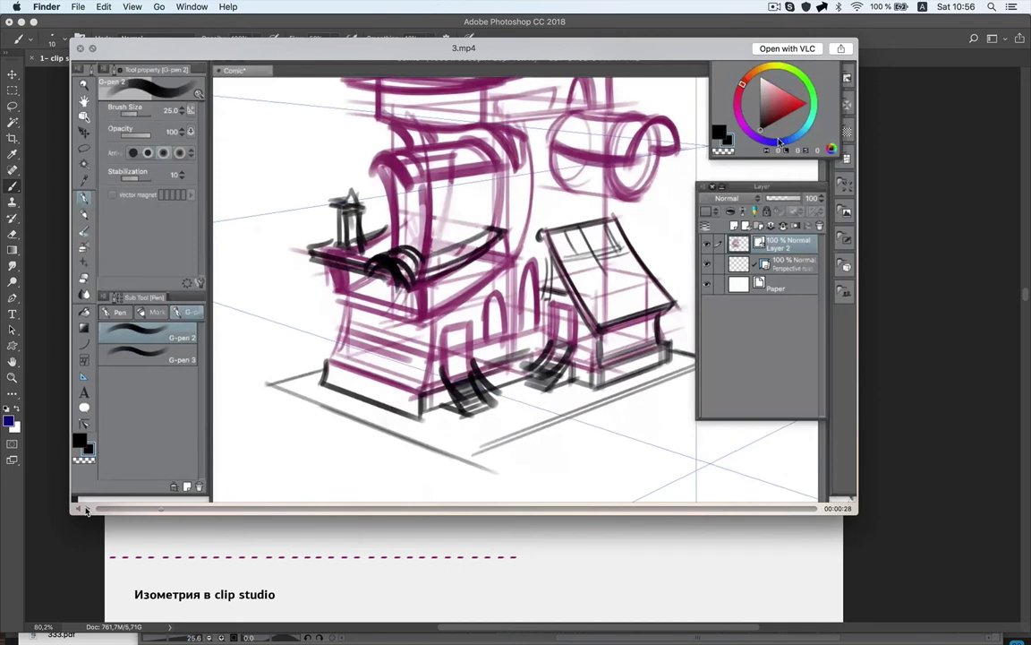
Step: Scrub the 3.mp4 preview to about 02:18, where the spired house is inked in purple
{"action": "left_click_drag", "start_coordinate": [137, 509], "coordinate": [132, 512]}
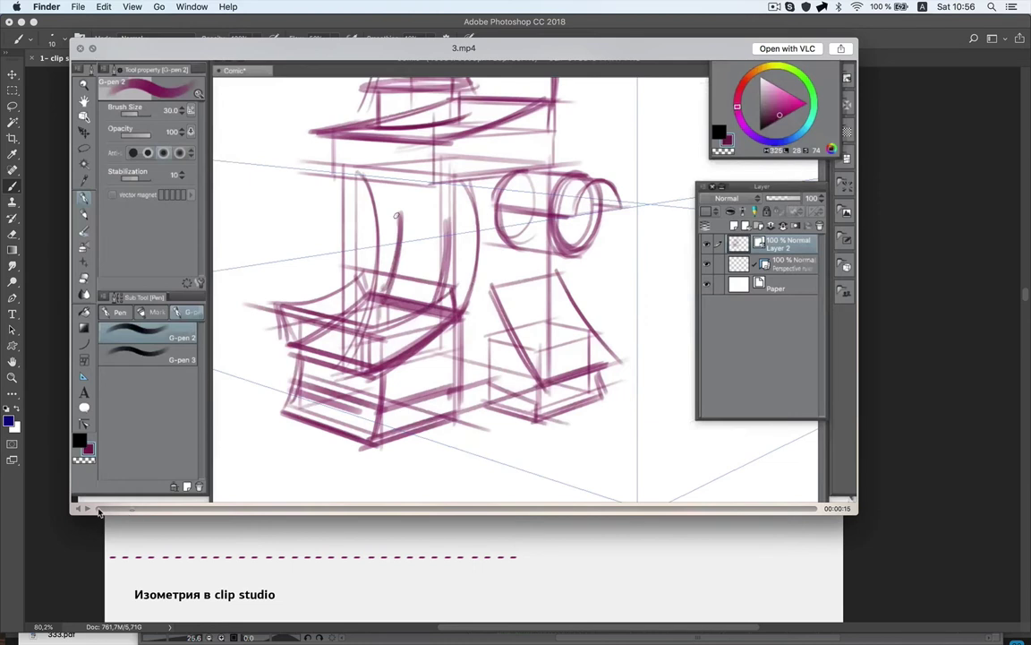
{"action": "left_click", "coordinate": [158, 510]}
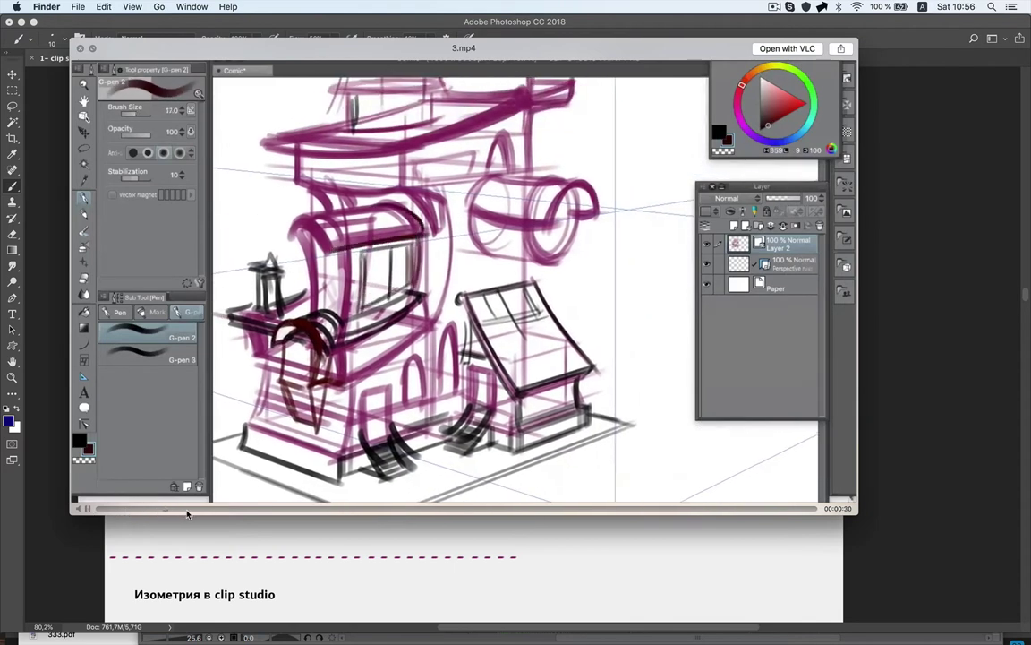
{"action": "left_click", "coordinate": [187, 510]}
{"action": "mouse_move", "coordinate": [230, 509]}
{"action": "left_mouse_down"}
{"action": "mouse_move", "coordinate": [217, 512]}
{"action": "mouse_move", "coordinate": [255, 512]}
{"action": "left_mouse_up"}
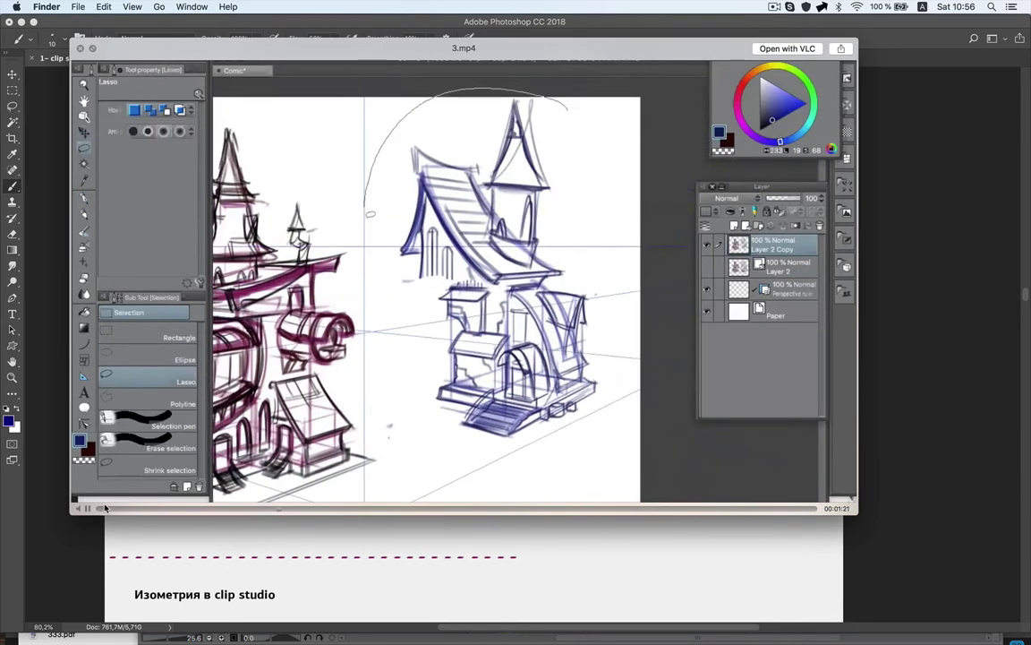
{"action": "left_click_drag", "start_coordinate": [96, 509], "coordinate": [247, 511]}
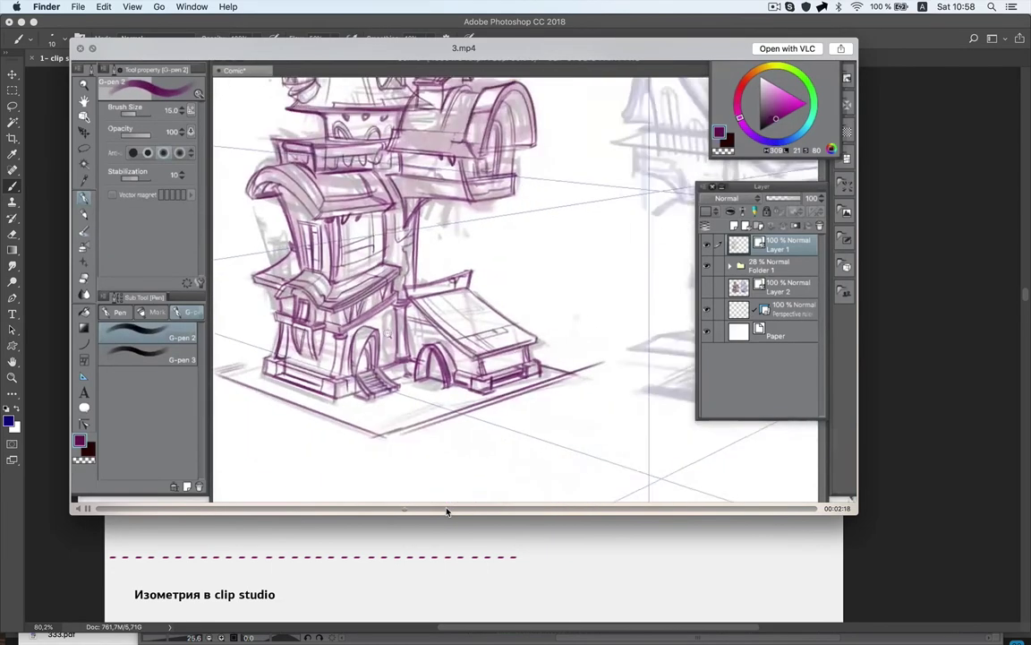
Step: Advance the 3.mp4 preview to 05:03, where blue linework on Layer 5 redraws the house
{"action": "left_click", "coordinate": [447, 511]}
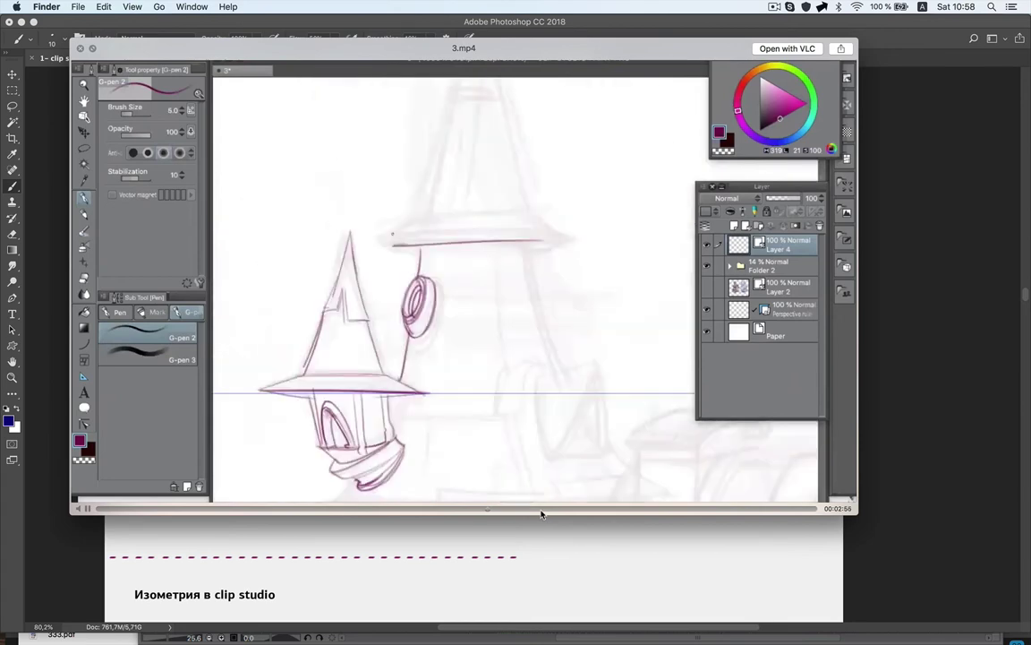
{"action": "left_click", "coordinate": [565, 512]}
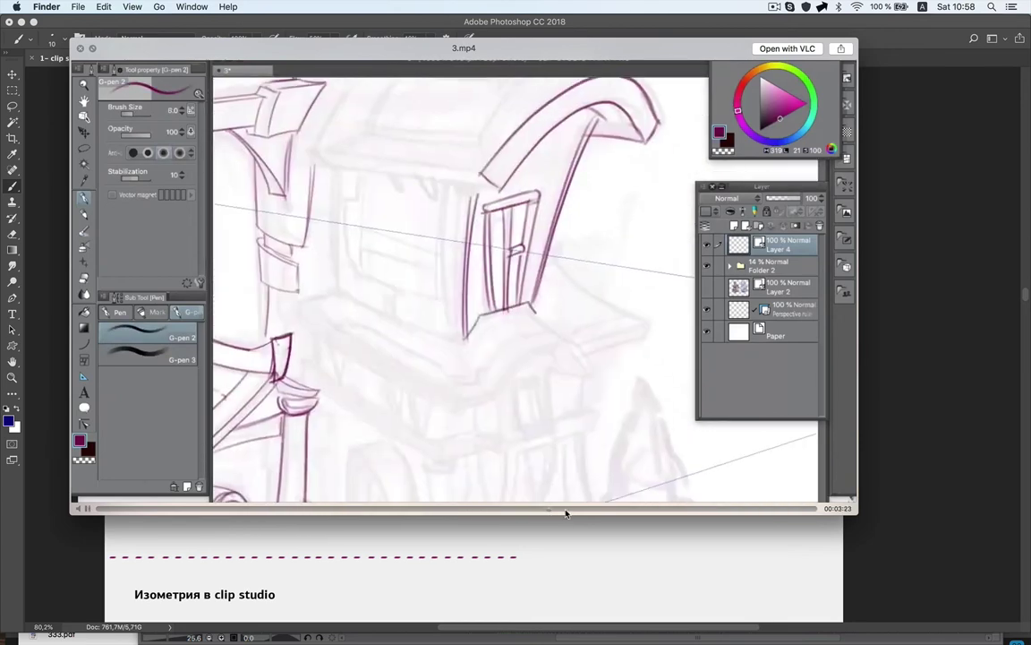
{"action": "left_click", "coordinate": [583, 508]}
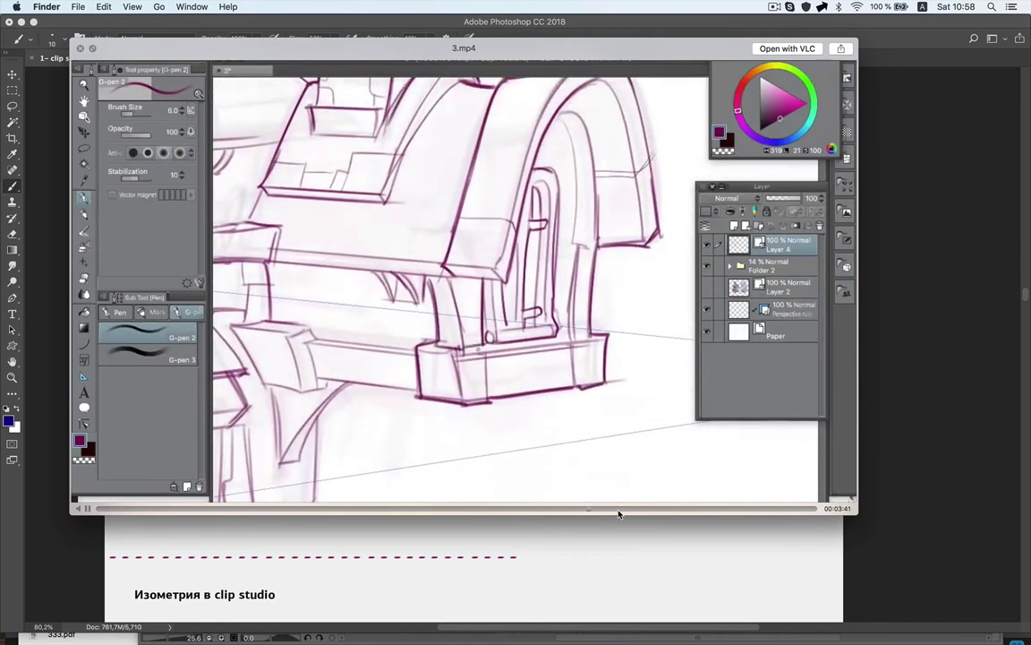
{"action": "left_click_drag", "start_coordinate": [618, 513], "coordinate": [779, 513]}
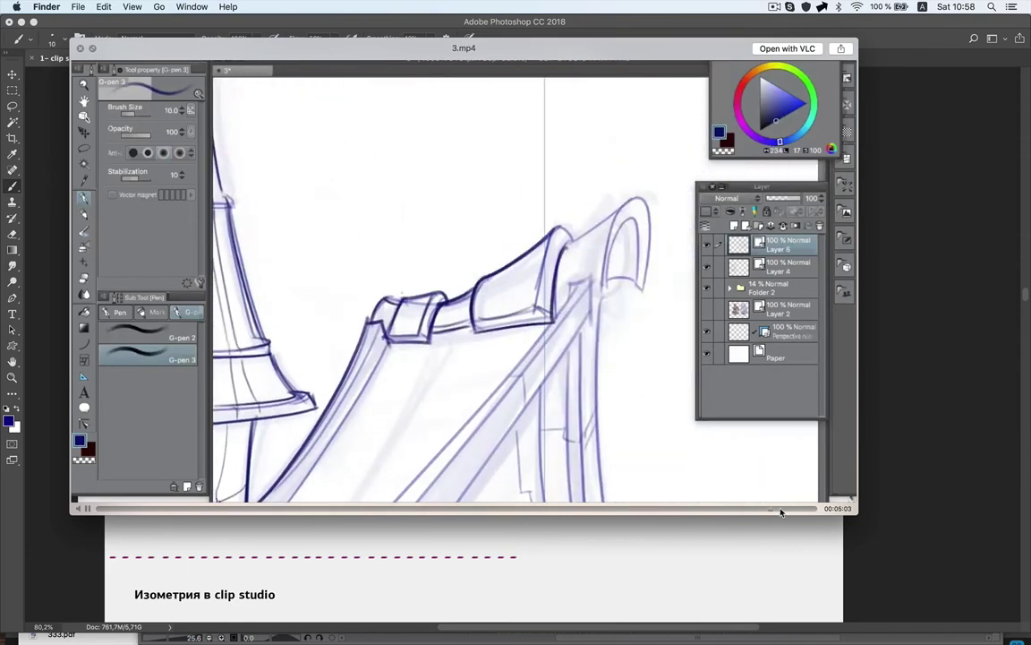
Step: Move the 3.mp4 playhead to about 05:13, showing blue-inked balconies, arched door and porch
{"action": "left_click_drag", "start_coordinate": [778, 513], "coordinate": [799, 512]}
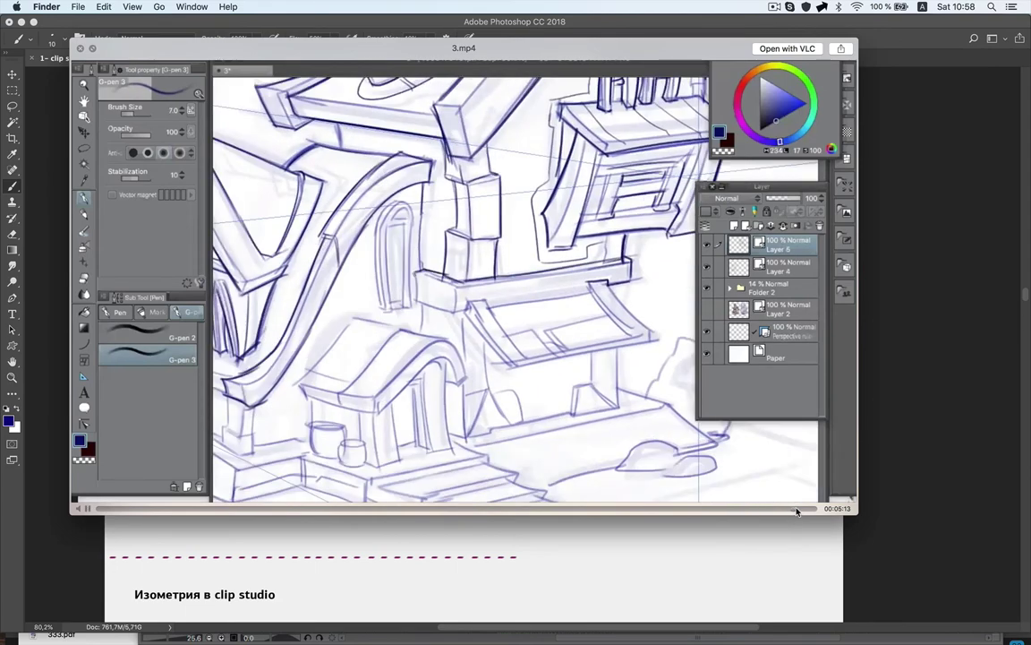